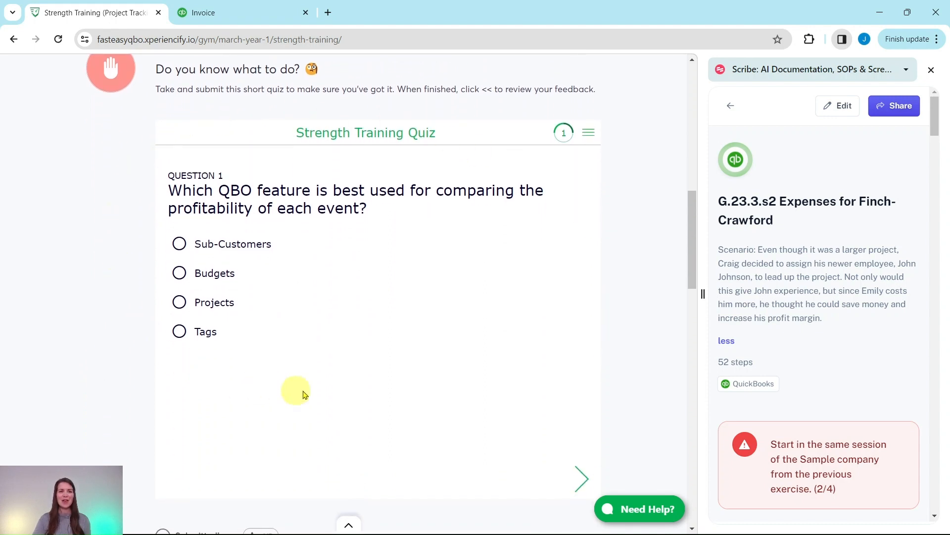
Step: Look through the strength training lesson's hands-on practice exercises, from G.23.3.s1 to G.23.3.s4
scroll(639, 314, "down", 10)
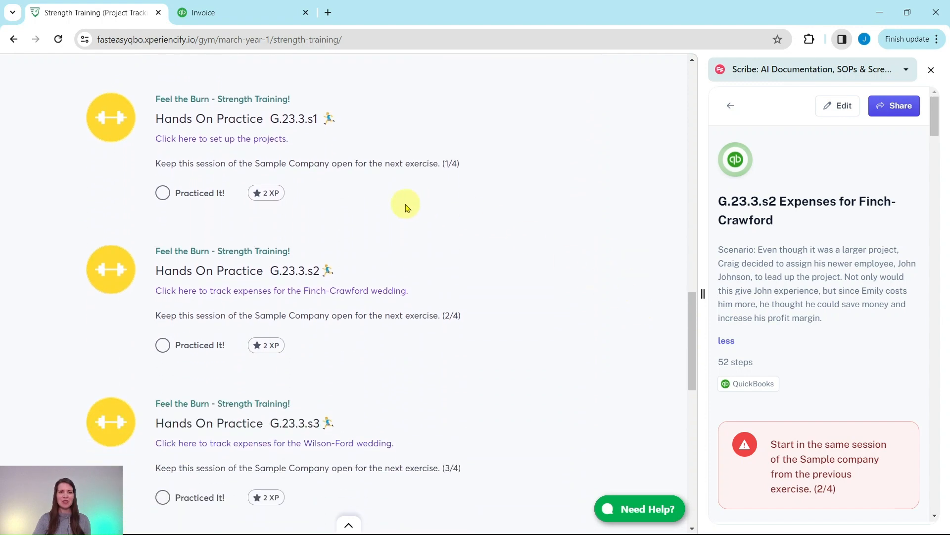
scroll(492, 371, "down", 5)
scroll(475, 364, "down", 3)
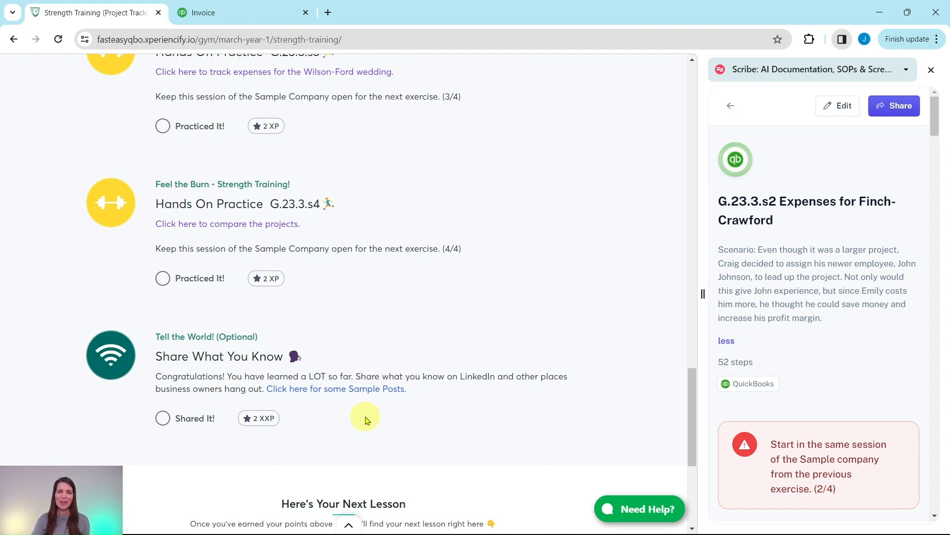
scroll(470, 348, "up", 5)
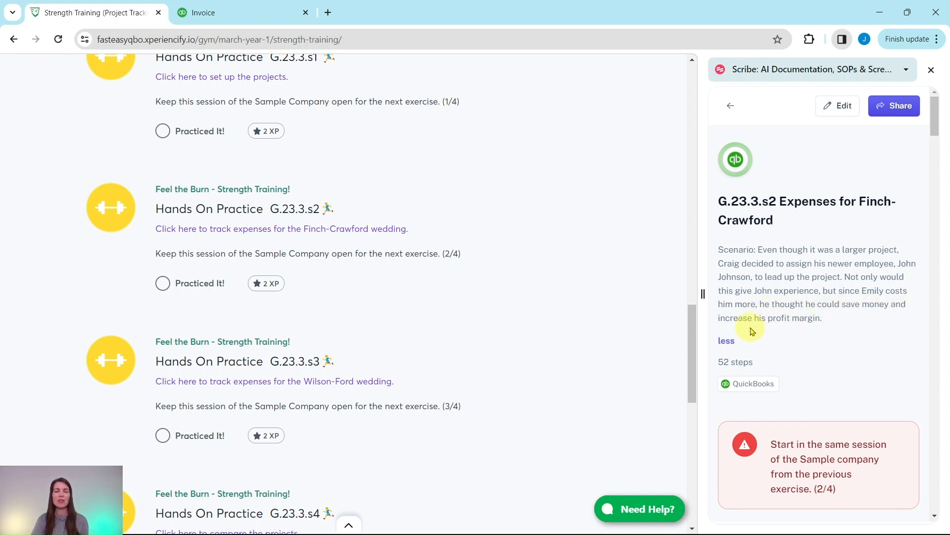
Step: Switch to QuickBooks Online and read the guide's Finch-Crawford scenario on materials purchases and labor hours
scroll(787, 307, "down", 5)
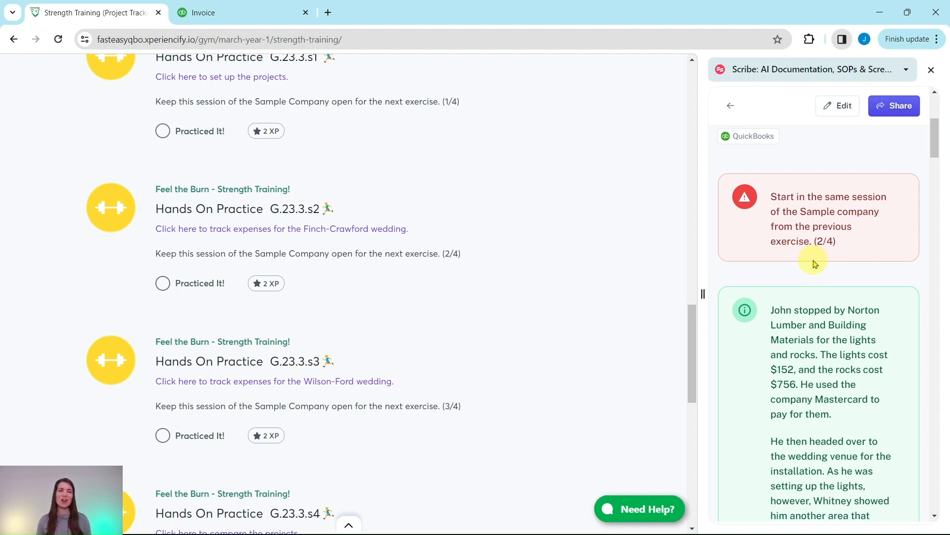
left_click(265, 12)
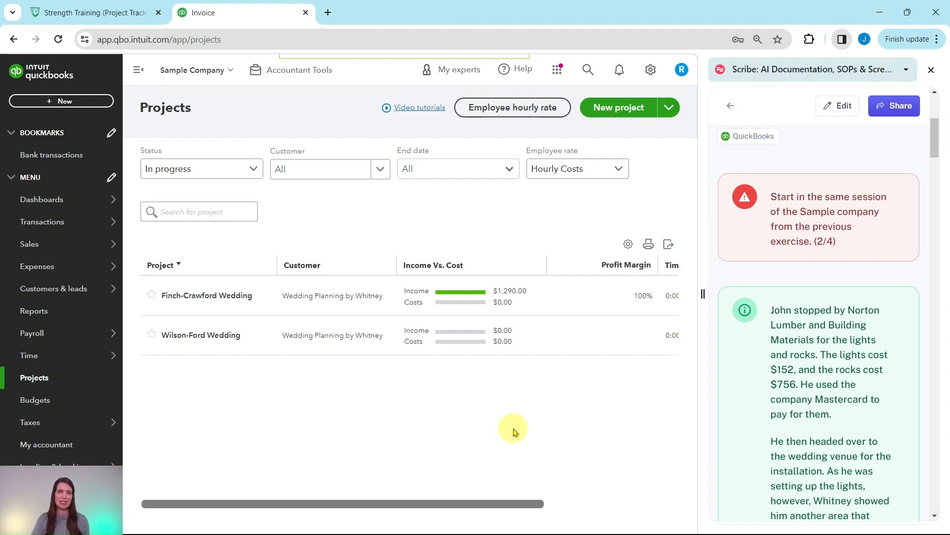
scroll(796, 341, "down", 1)
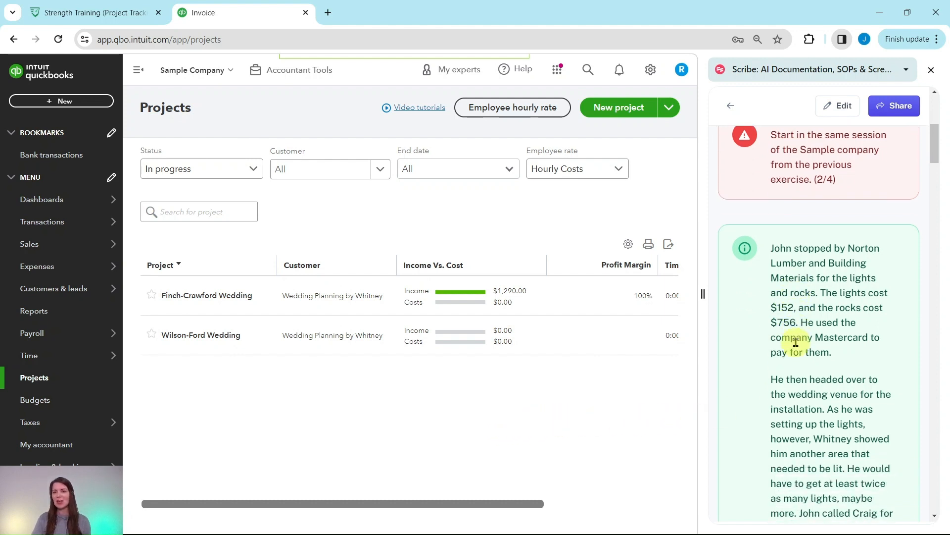
scroll(796, 341, "down", 1)
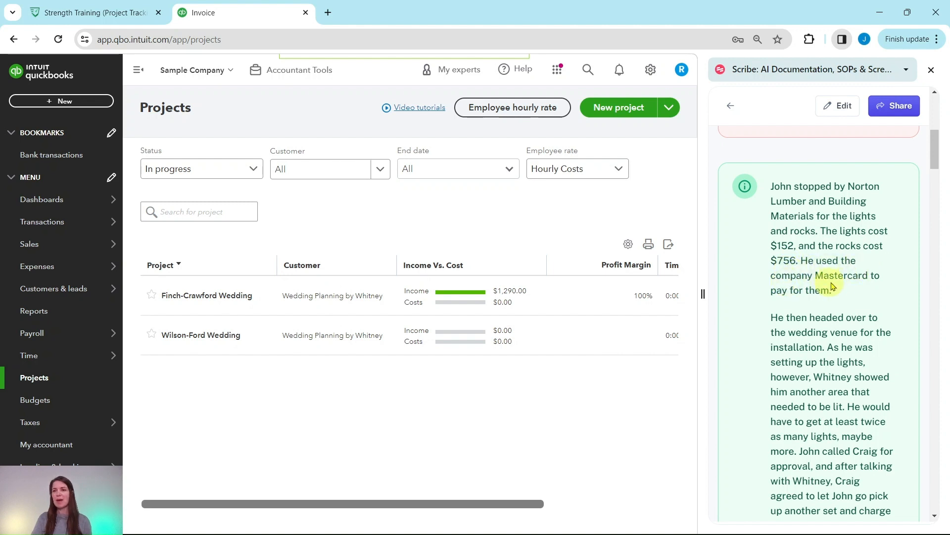
scroll(822, 290, "down", 3)
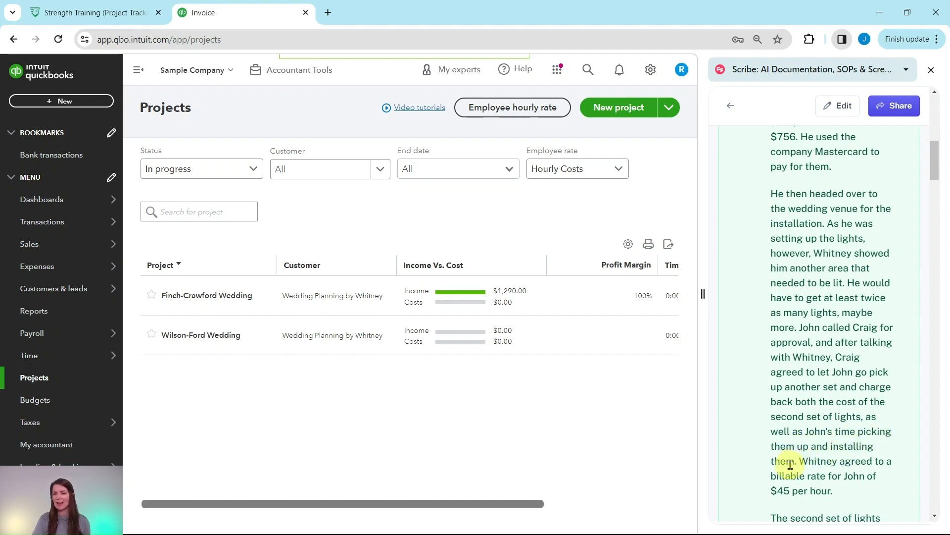
scroll(844, 450, "down", 2)
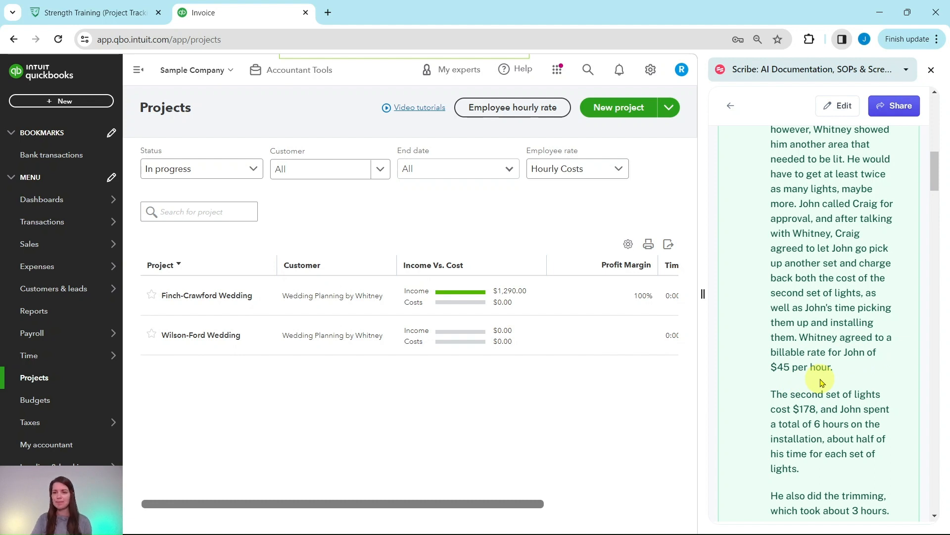
scroll(822, 382, "down", 3)
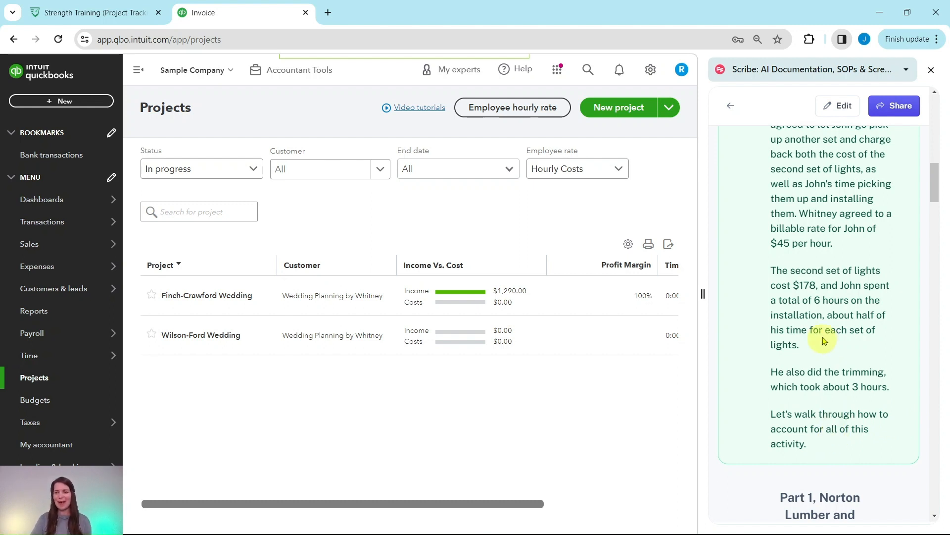
scroll(835, 326, "down", 6)
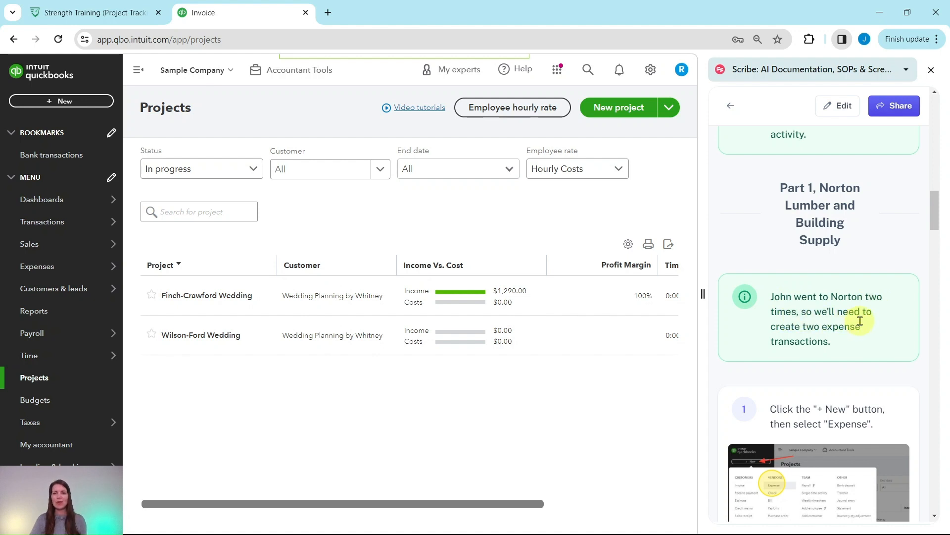
Step: Start a new vendor expense transaction
scroll(834, 312, "down", 5)
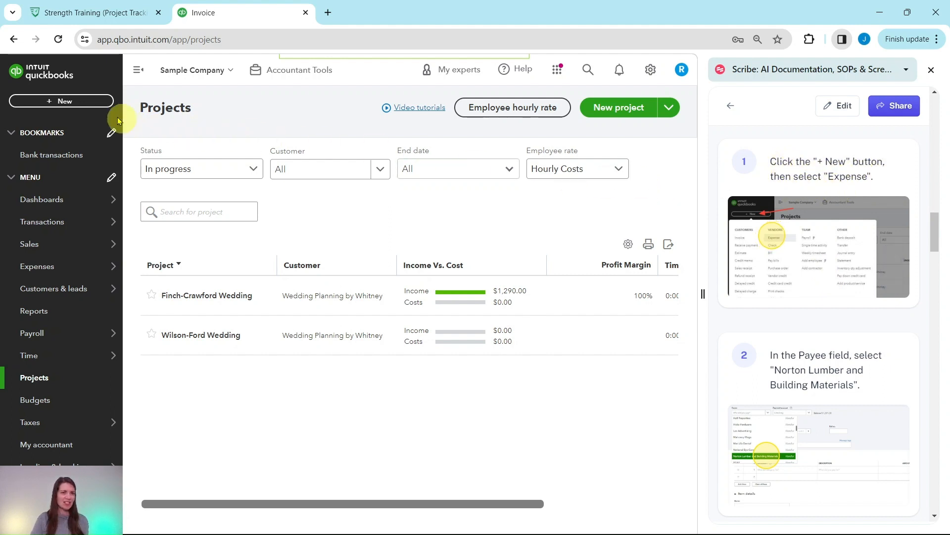
left_click(82, 104)
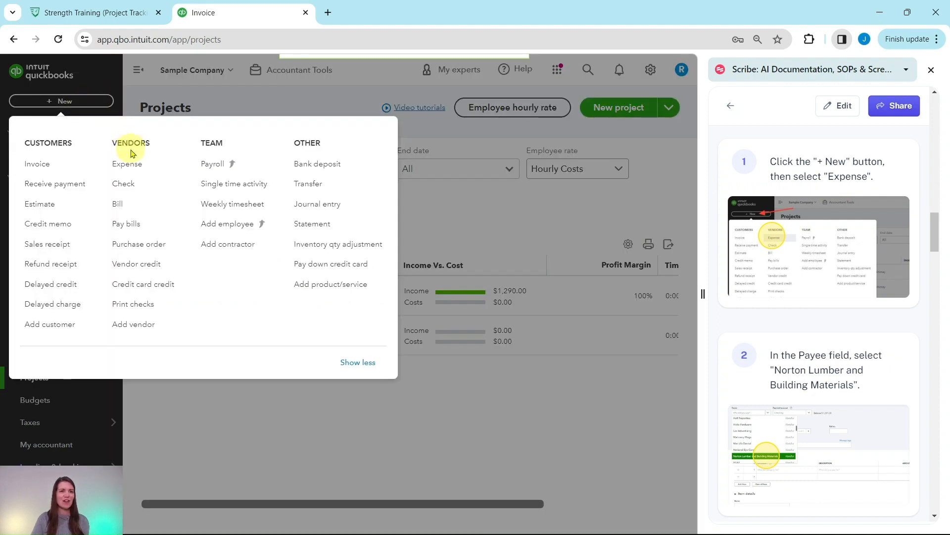
left_click(128, 168)
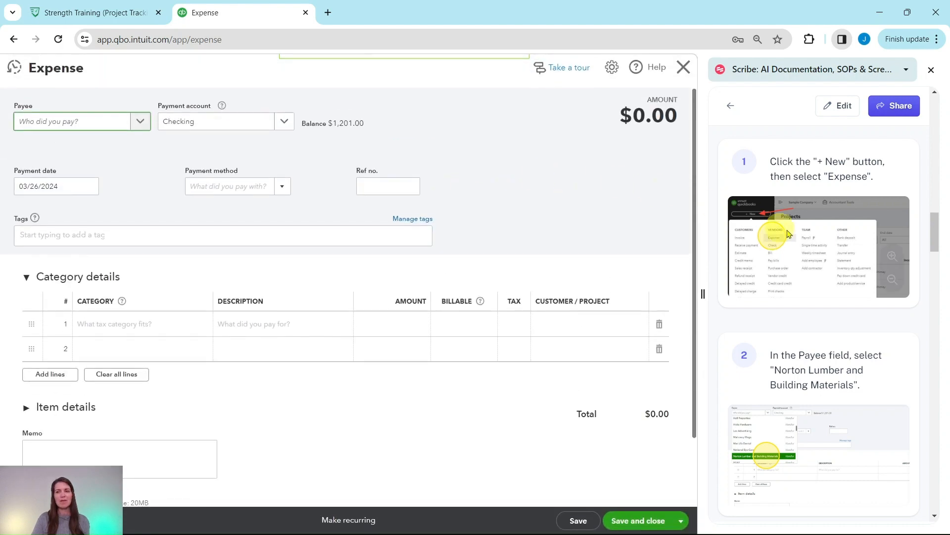
Step: Set the expense's payee to Norton Lumber and Building Materials
scroll(816, 241, "down", 4)
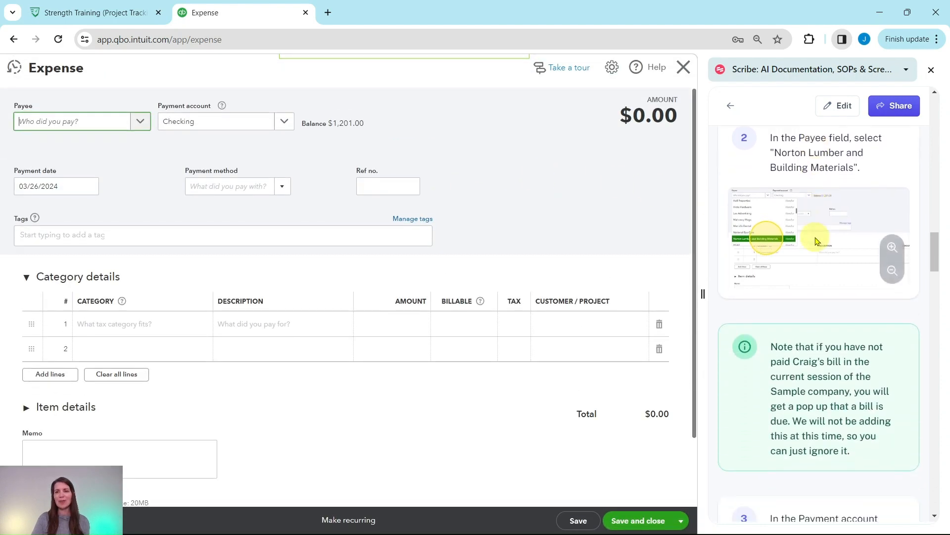
scroll(819, 242, "up", 2)
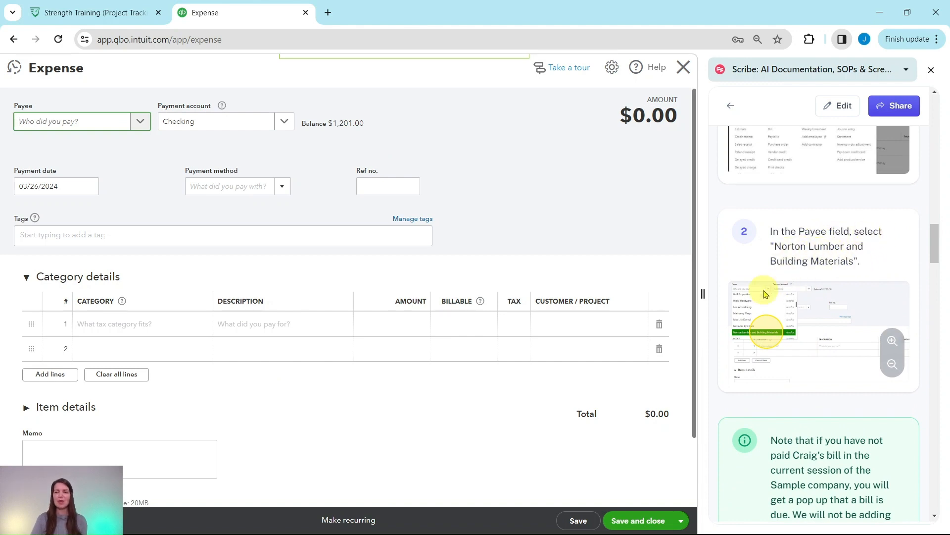
left_click(92, 125)
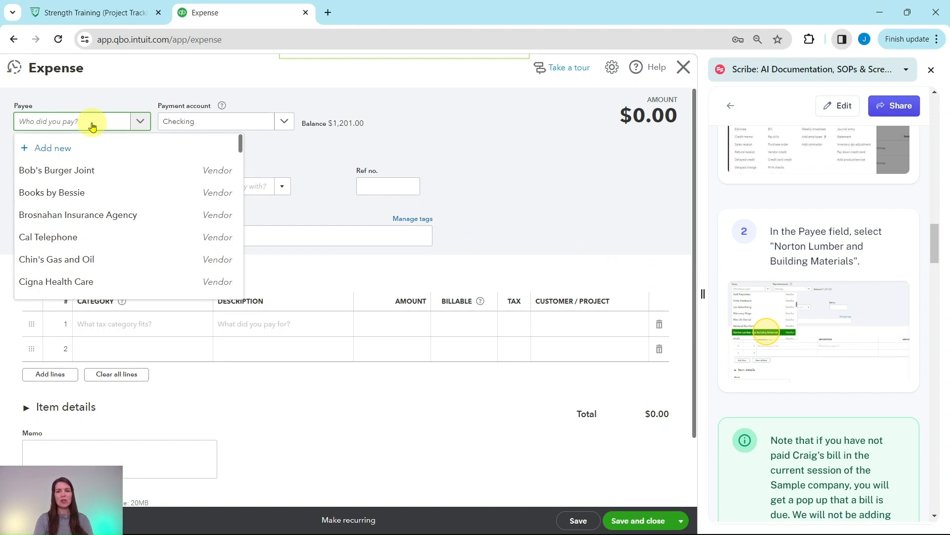
type("norton")
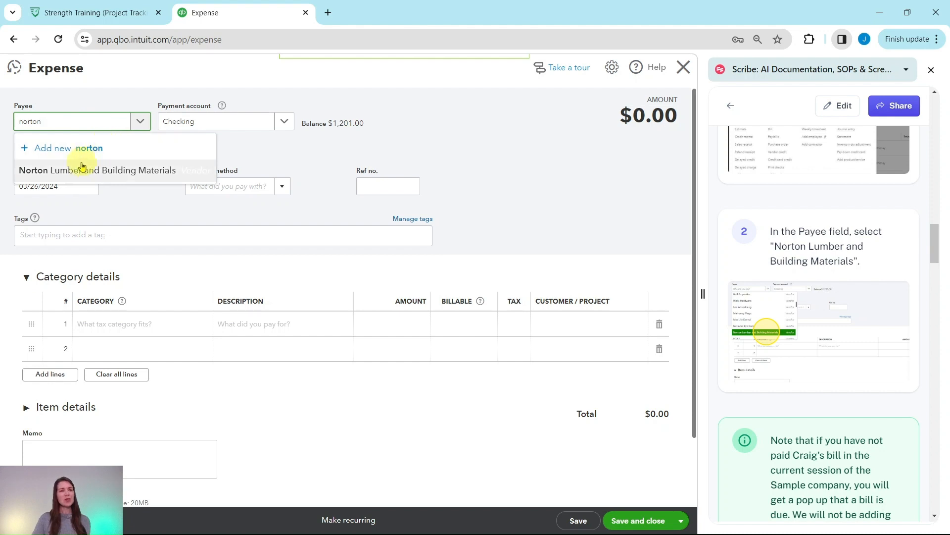
left_click(66, 179)
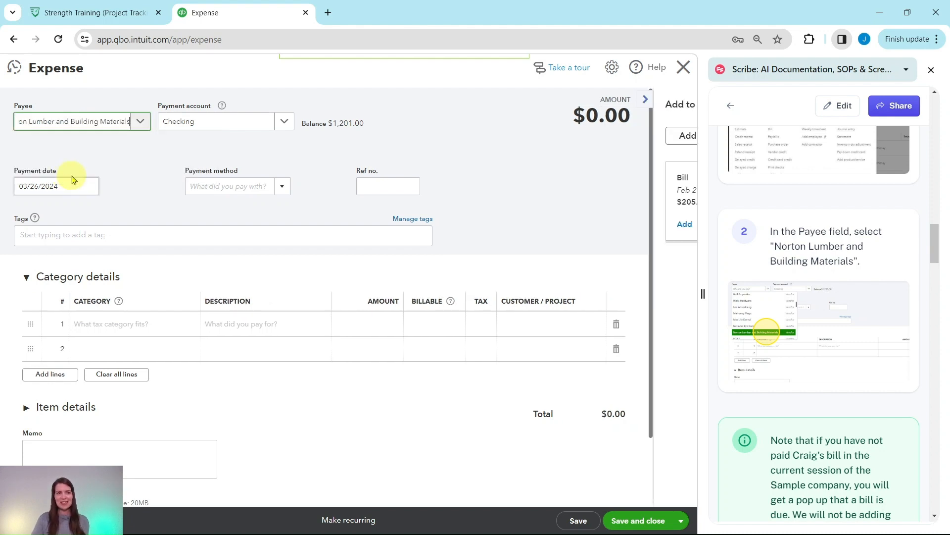
Step: Set the expense's payment account to Mastercard, leaving the suggested bill out of the expense
scroll(822, 207, "down", 1)
scroll(821, 207, "down", 4)
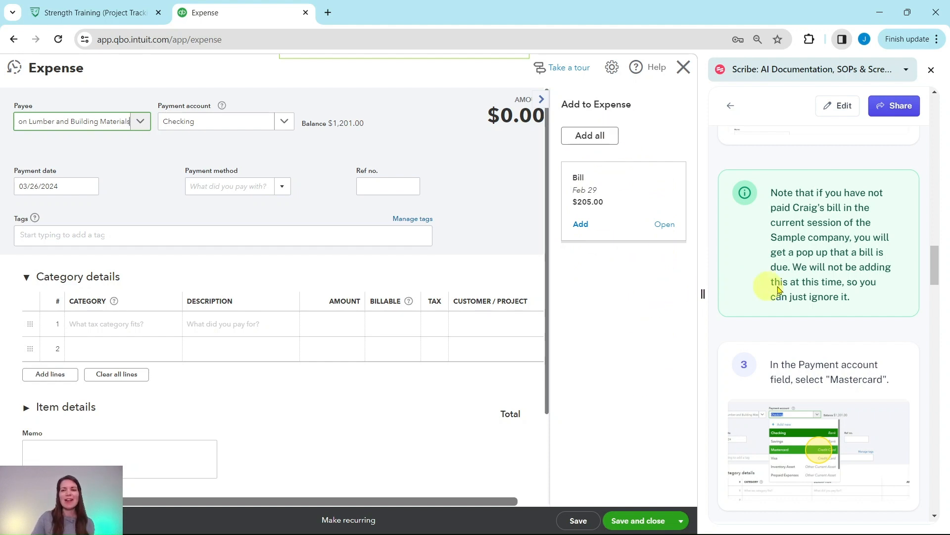
scroll(778, 290, "down", 4)
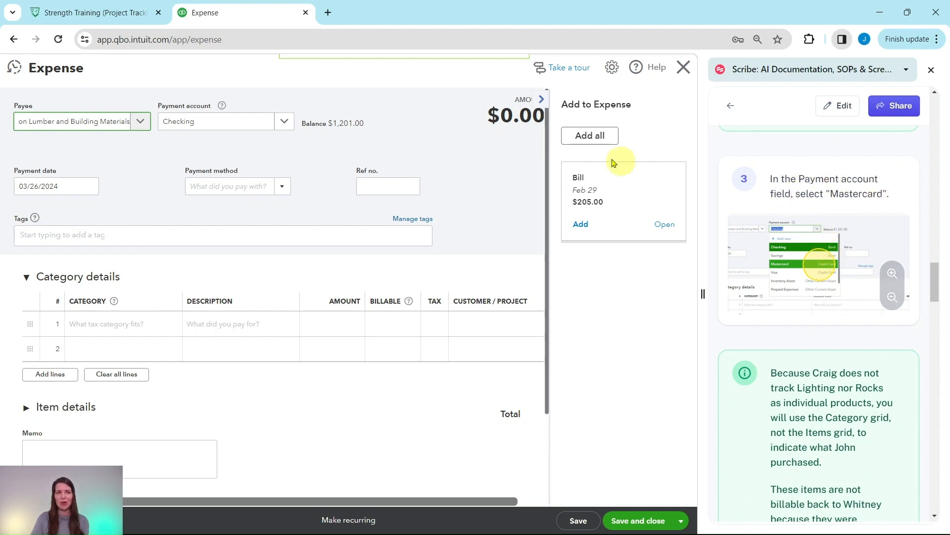
left_click(283, 122)
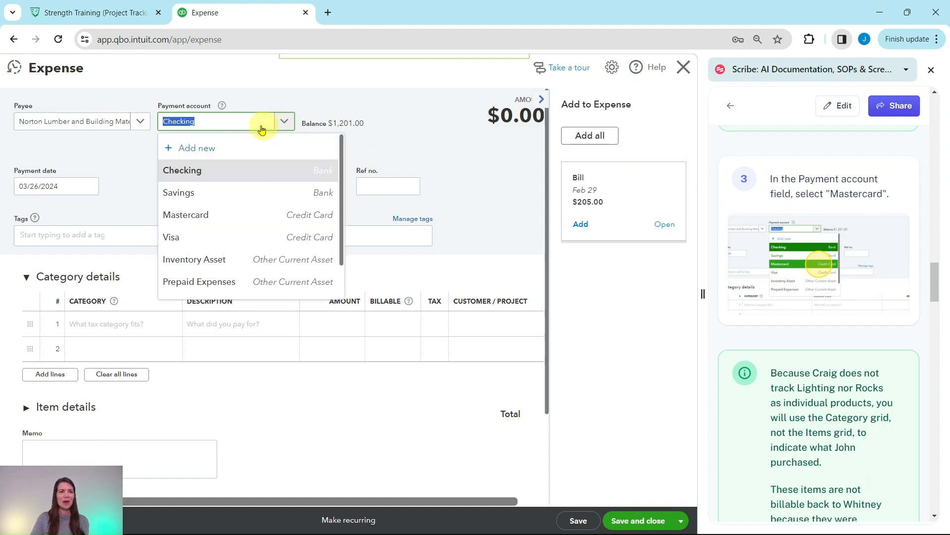
left_click(194, 215)
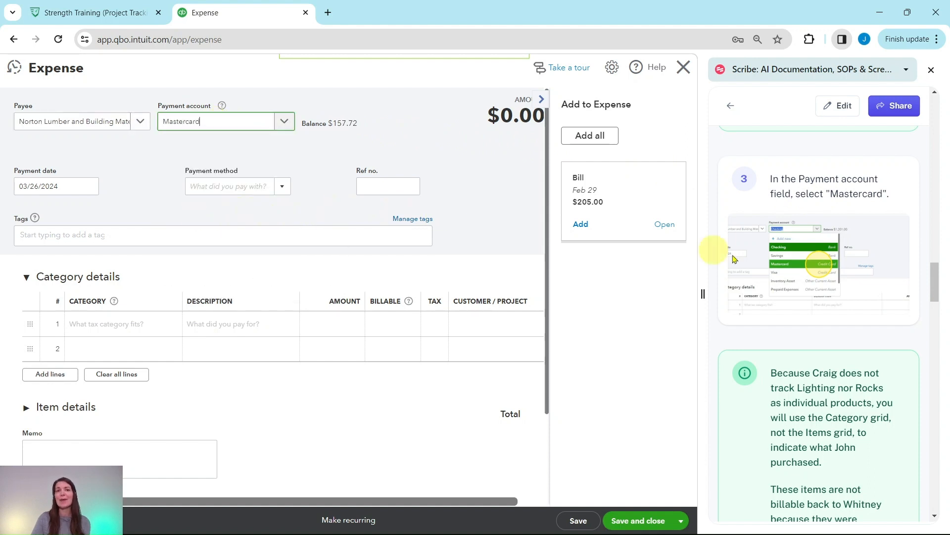
Step: Assign the expense account Fountain and Garden Lighting as the category of the first category line
scroll(792, 280, "down", 4)
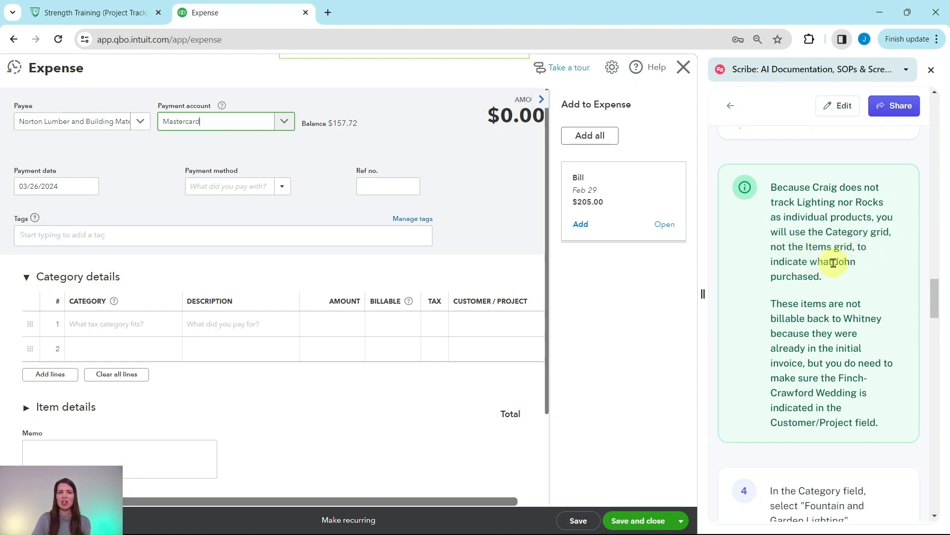
scroll(345, 297, "down", 2)
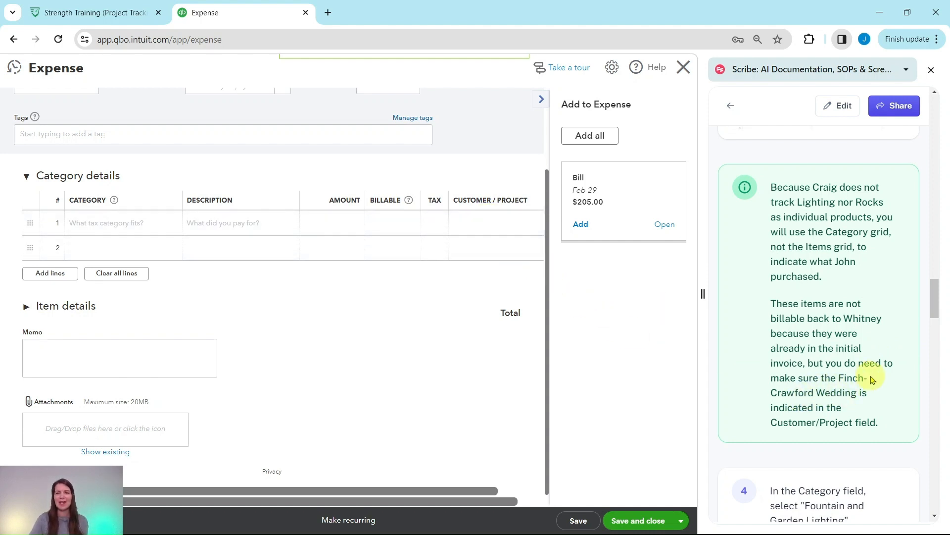
scroll(866, 378, "down", 6)
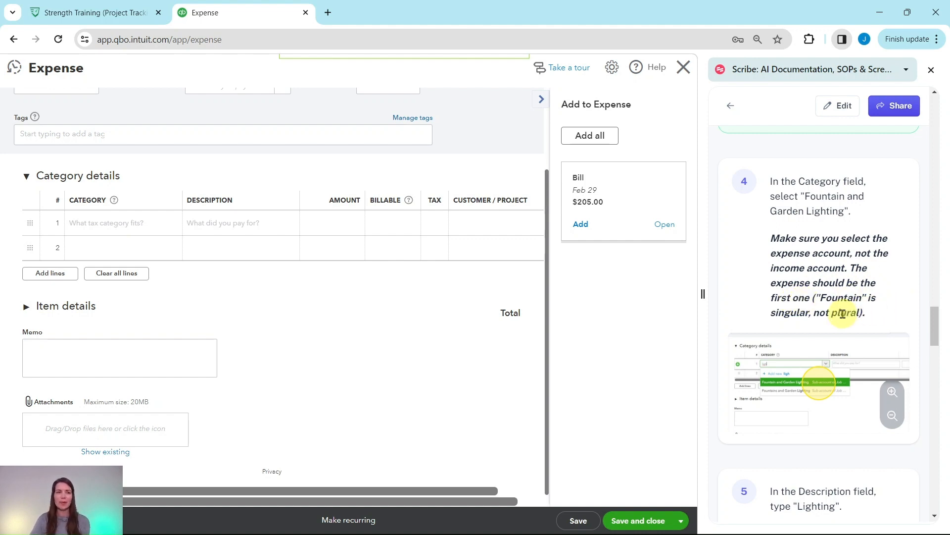
left_click(124, 225)
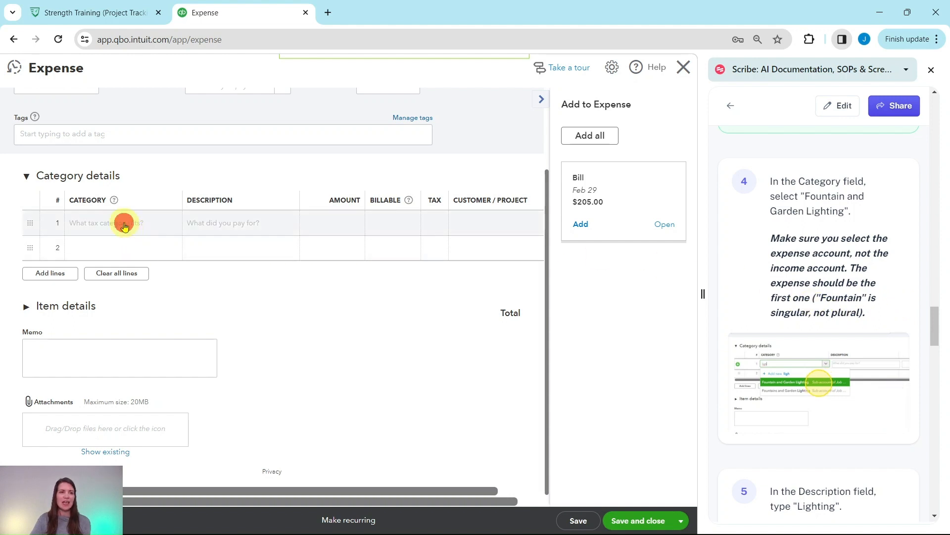
type("fountain")
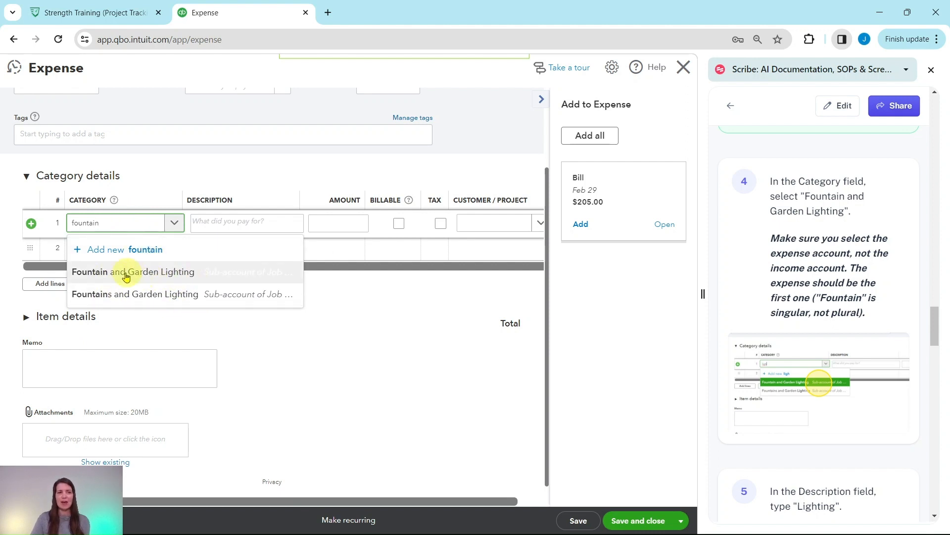
left_click(98, 272)
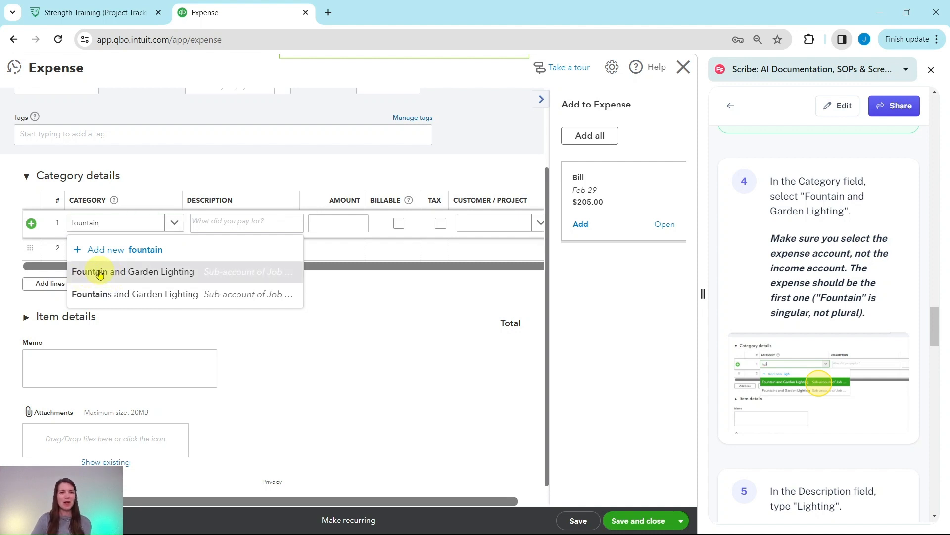
Step: Enter the description Lighting and the amount 152 on the first category line
scroll(792, 286, "down", 5)
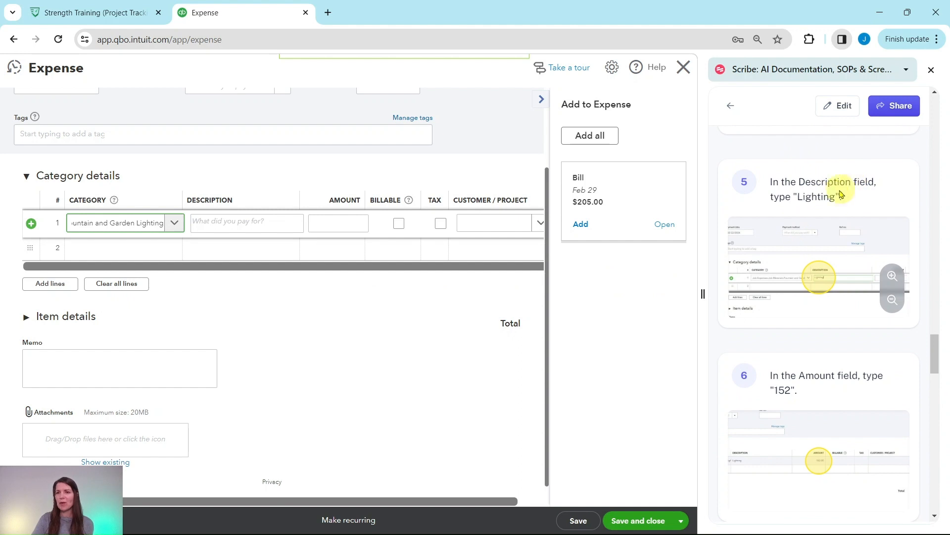
left_click(243, 223)
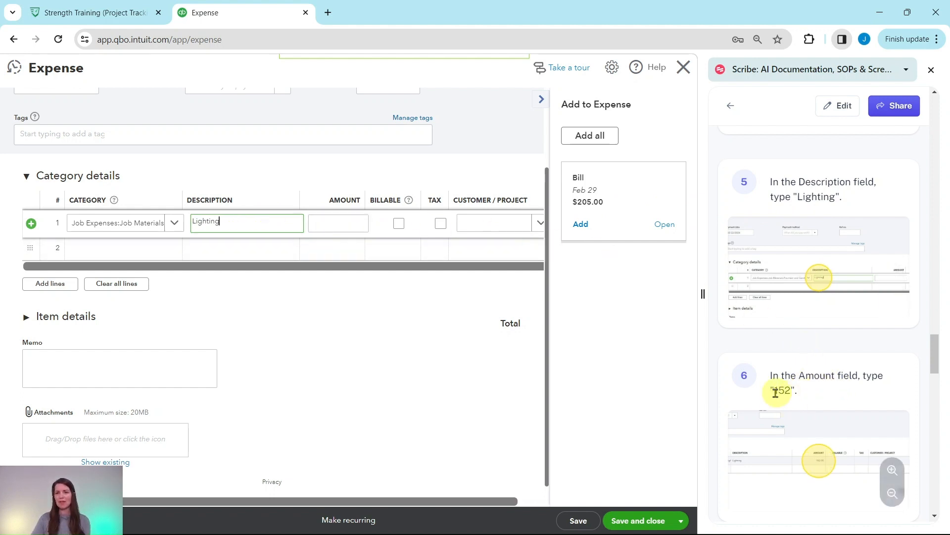
left_click(329, 224)
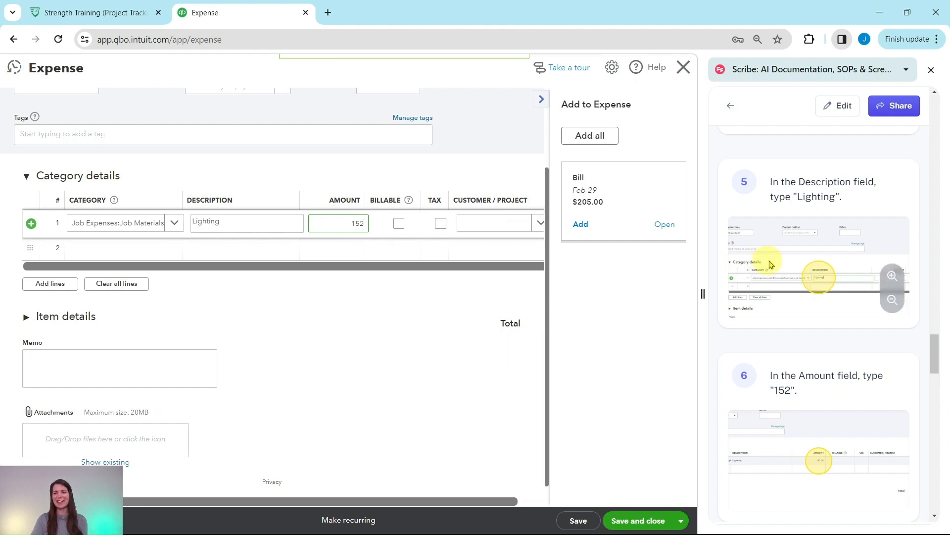
Step: Assign the first category line, Lighting, to the Finch-Crawford Wedding project
scroll(768, 261, "down", 7)
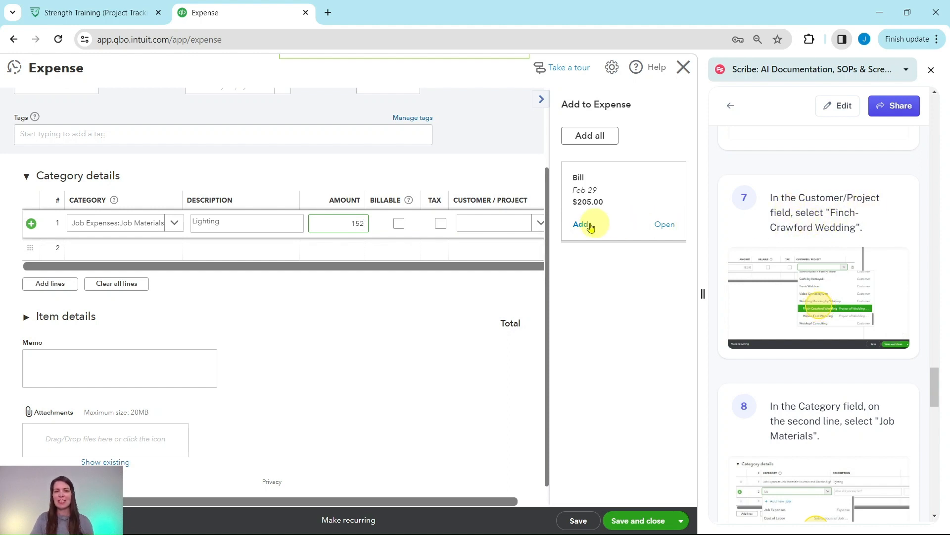
left_click(545, 102)
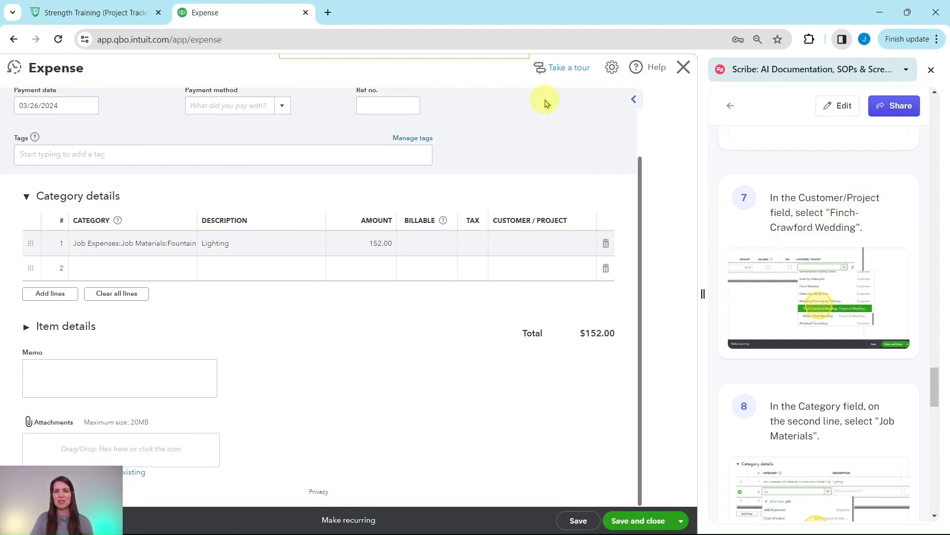
left_click(564, 246)
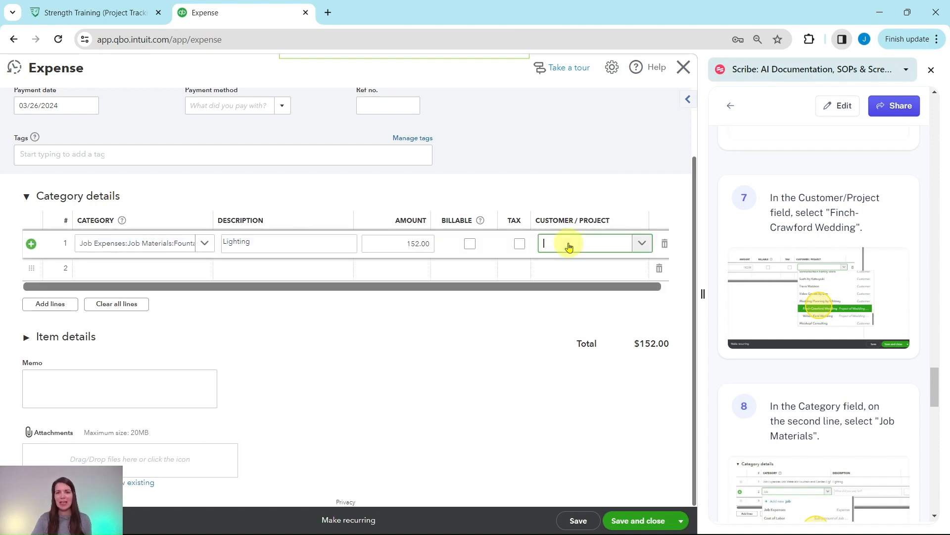
left_click(641, 245)
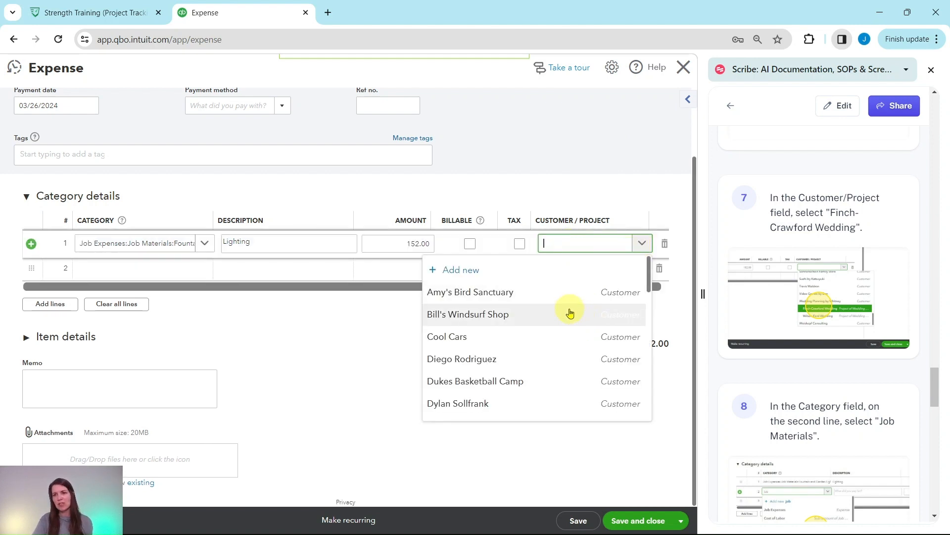
scroll(569, 312, "down", 10)
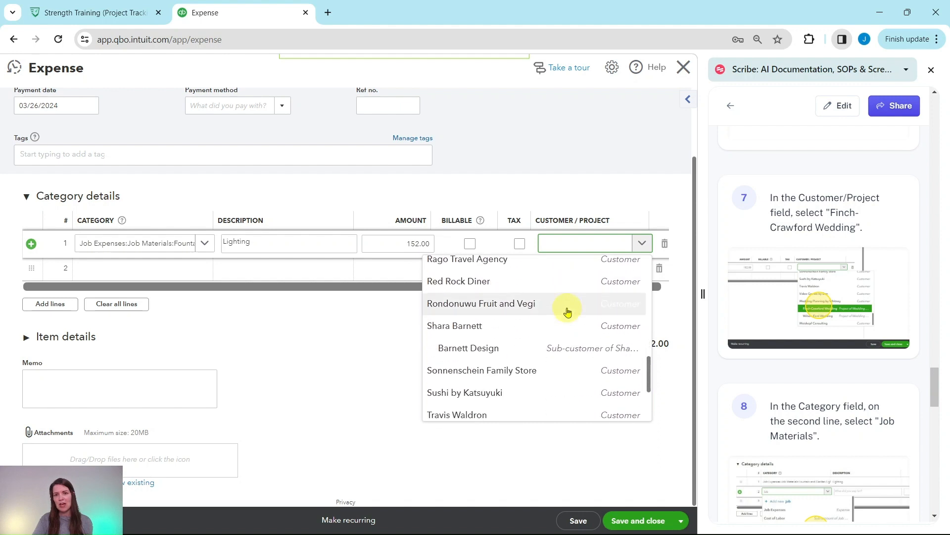
scroll(567, 312, "down", 2)
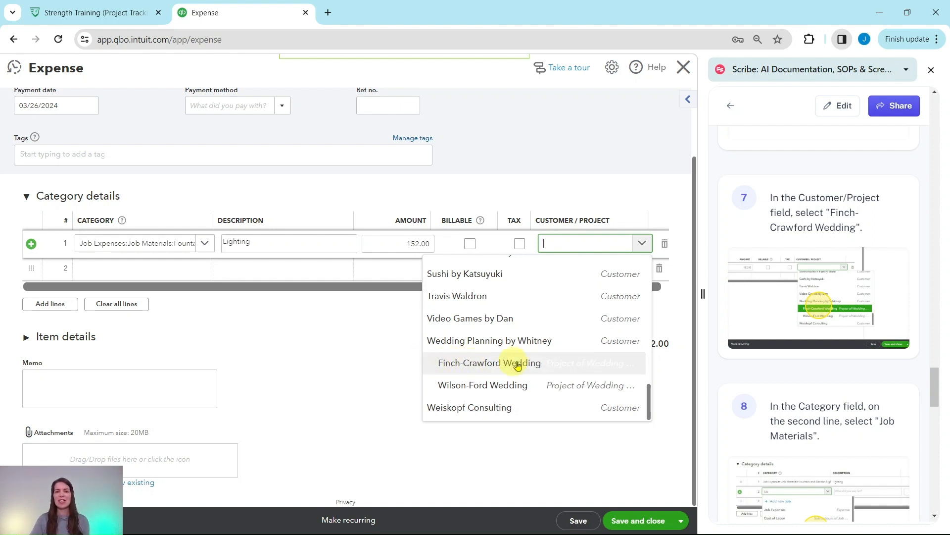
left_click(478, 367)
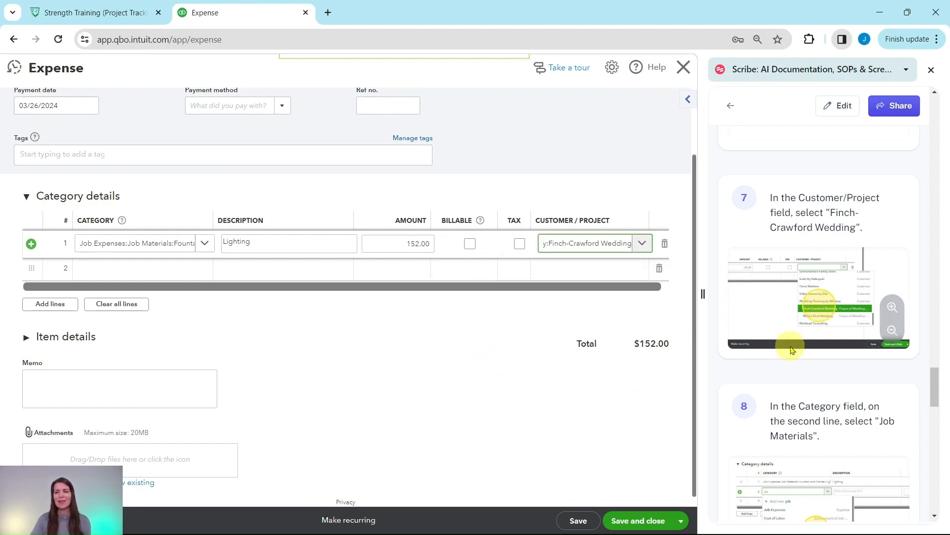
Step: Set the category of the second line to the Job Materials sub-account of Job Expenses
scroll(790, 340, "down", 4)
scroll(791, 338, "down", 1)
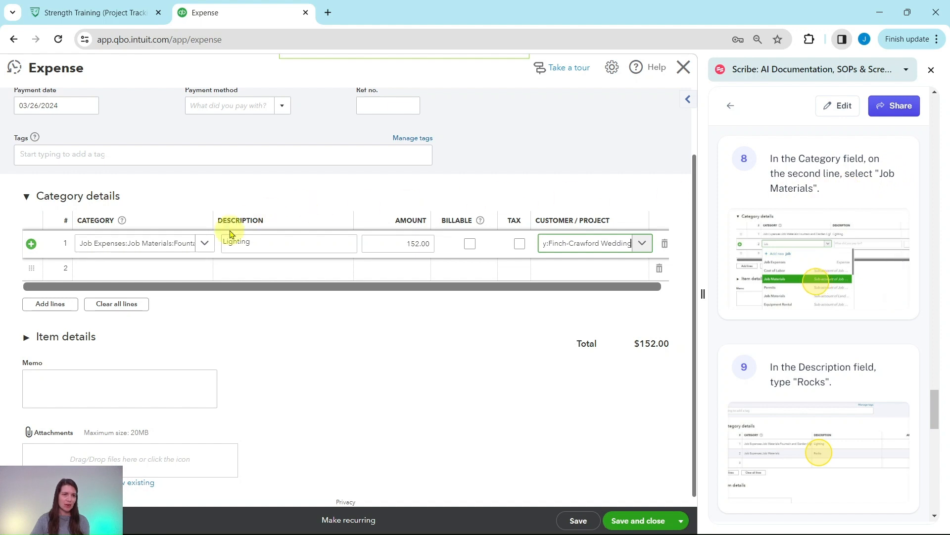
left_click(155, 276)
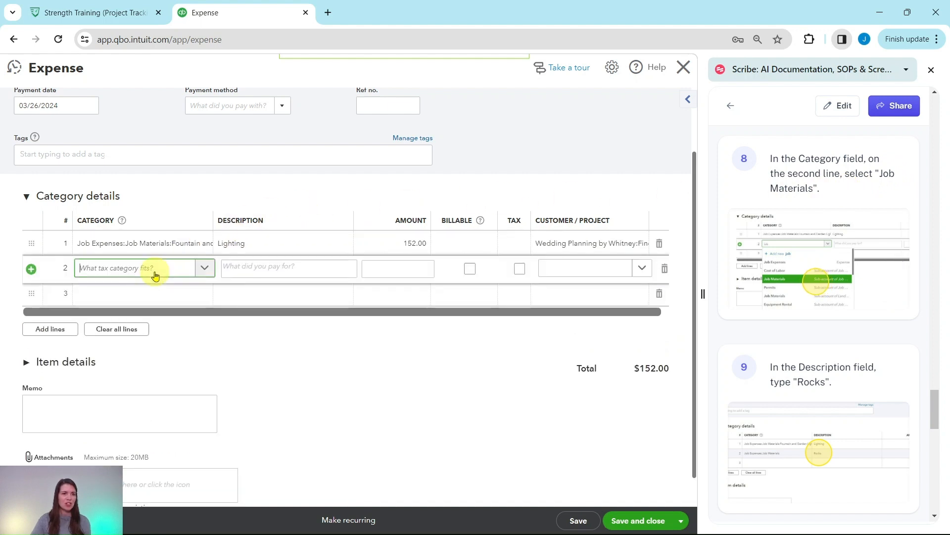
left_click(205, 273)
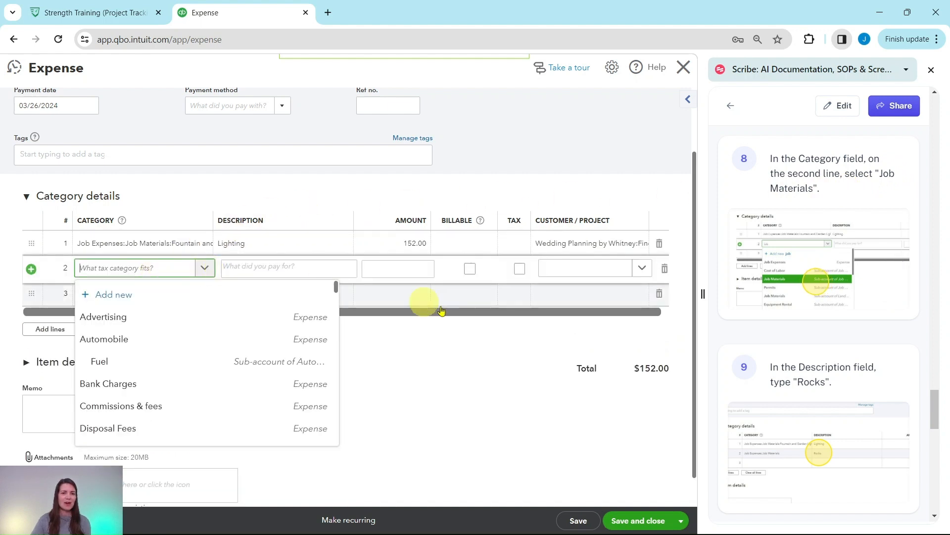
scroll(427, 304, "down", 1)
scroll(252, 286, "down", 5)
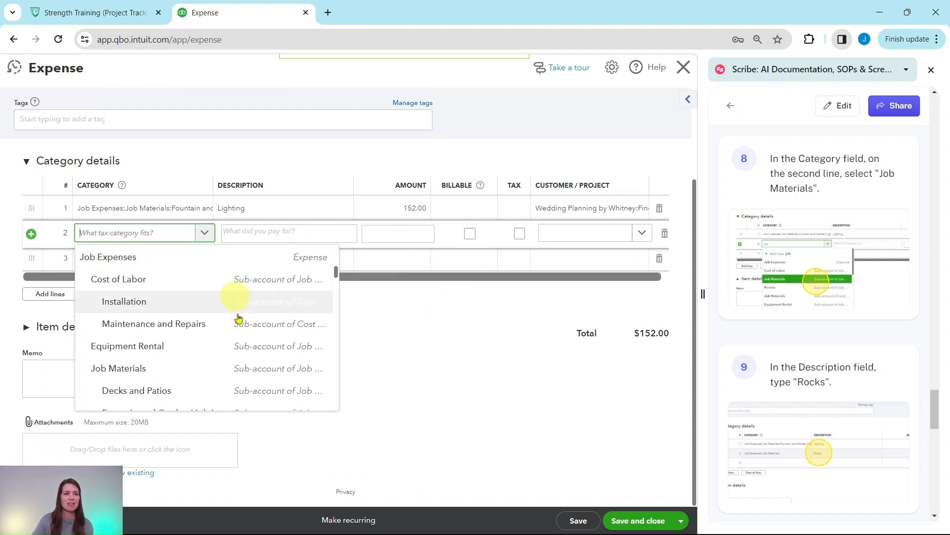
scroll(166, 362, "down", 1)
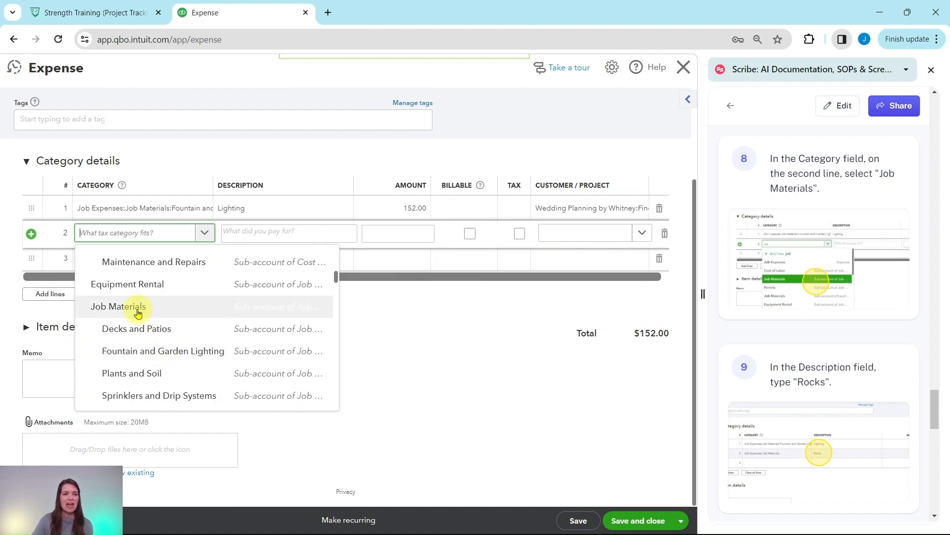
left_click(110, 308)
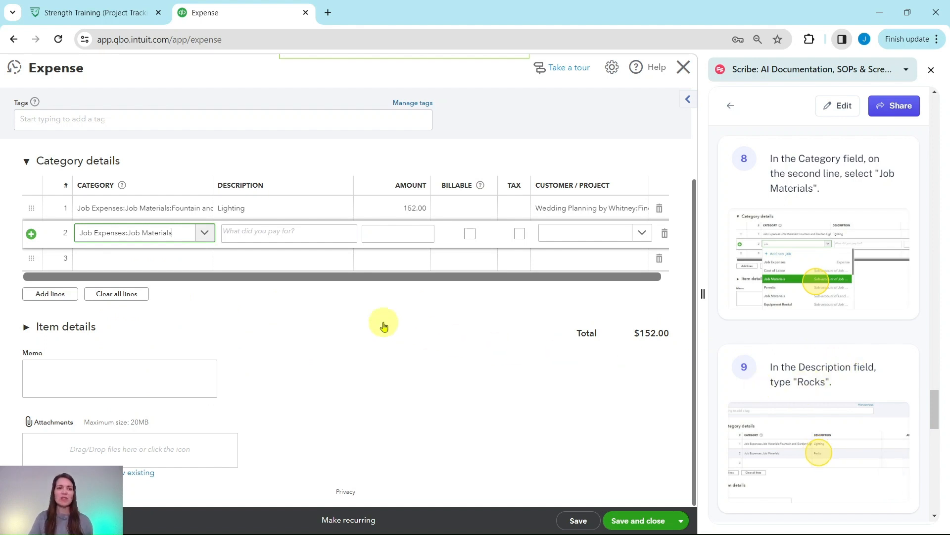
Step: Enter the description Rocks and the amount 756 on the second category line
left_click(294, 232)
type("Rocks")
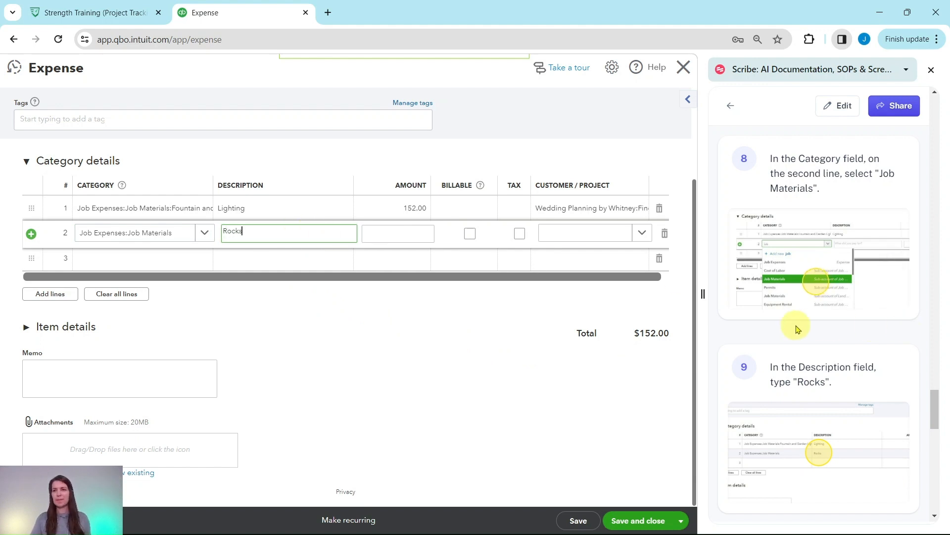
scroll(796, 322, "down", 6)
scroll(795, 324, "down", 2)
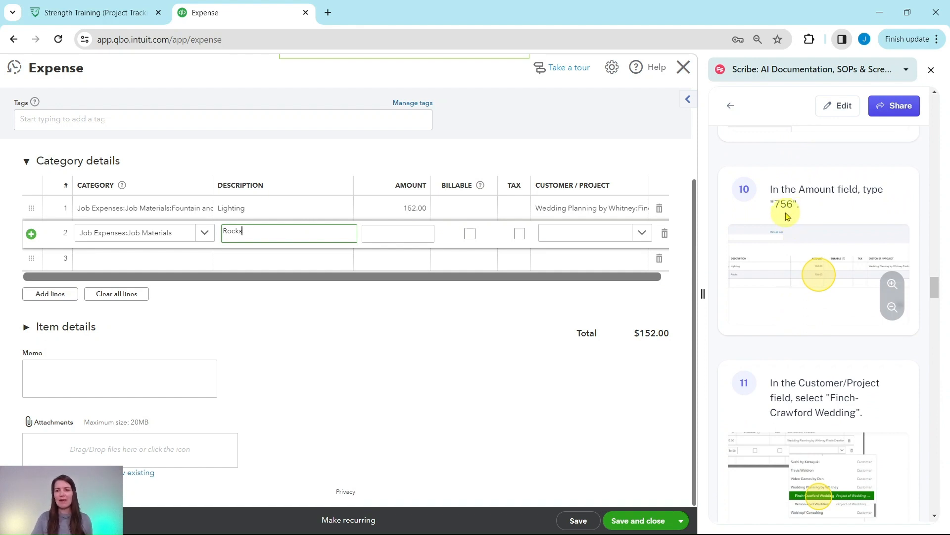
left_click(421, 233)
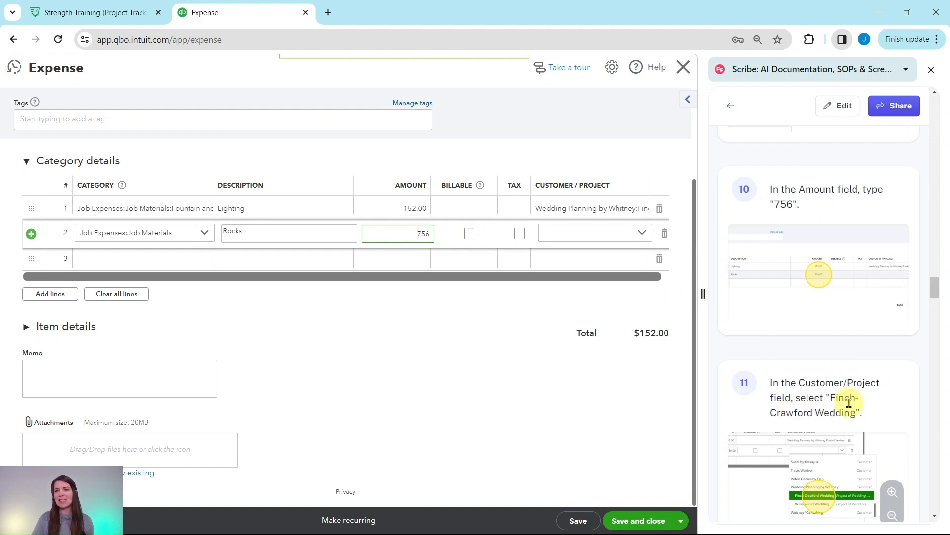
Step: Assign the Rocks line to the Finch-Crawford Wedding project
left_click(636, 236)
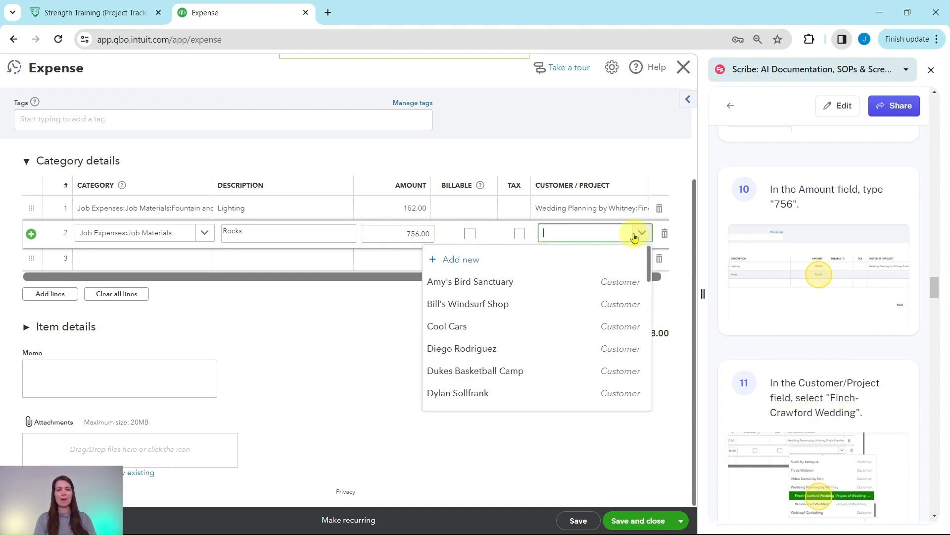
type("finch")
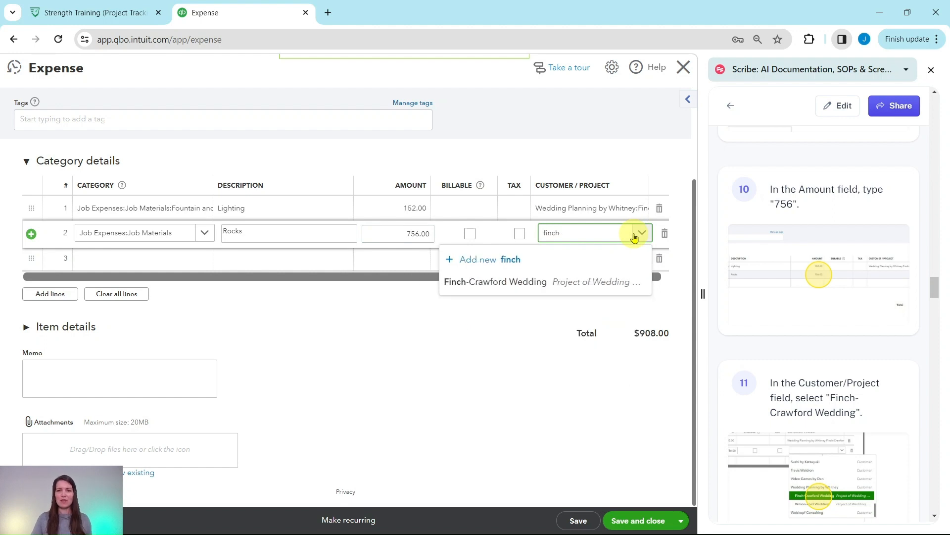
left_click(535, 282)
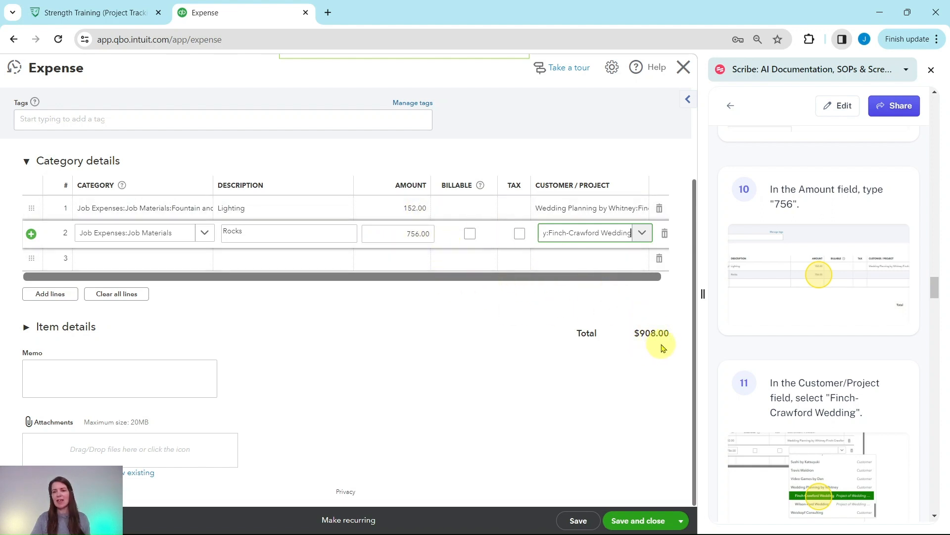
Step: Save the Norton Lumber and Building Materials expense while keeping it open
scroll(789, 339, "down", 3)
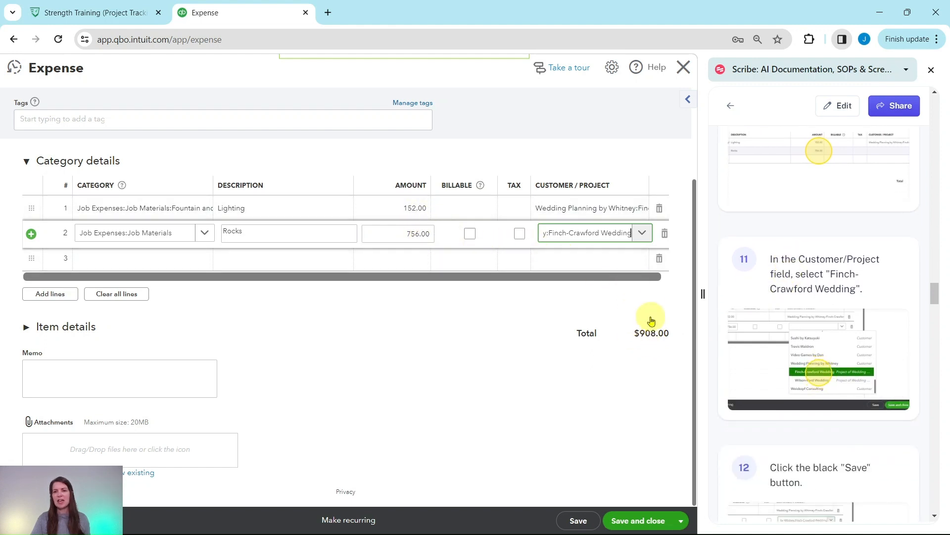
scroll(746, 297, "down", 7)
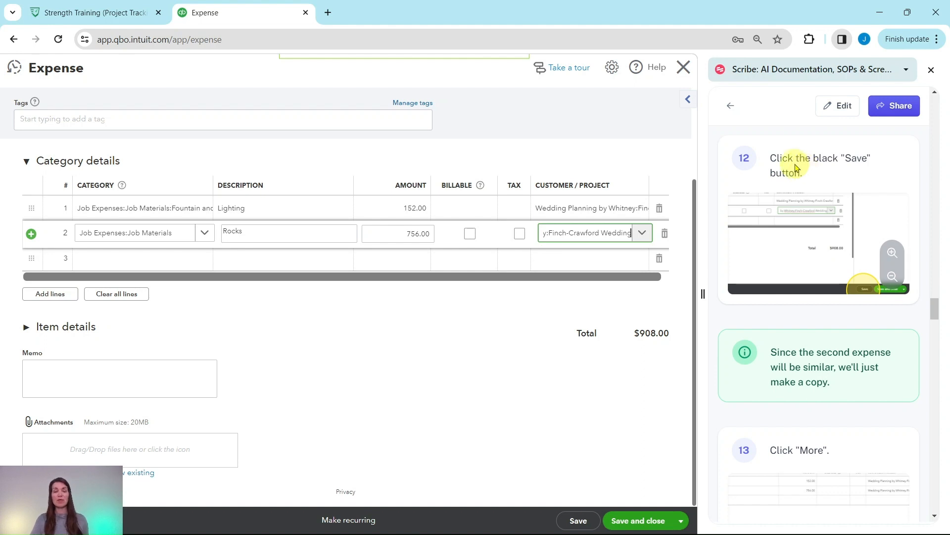
left_click(579, 520)
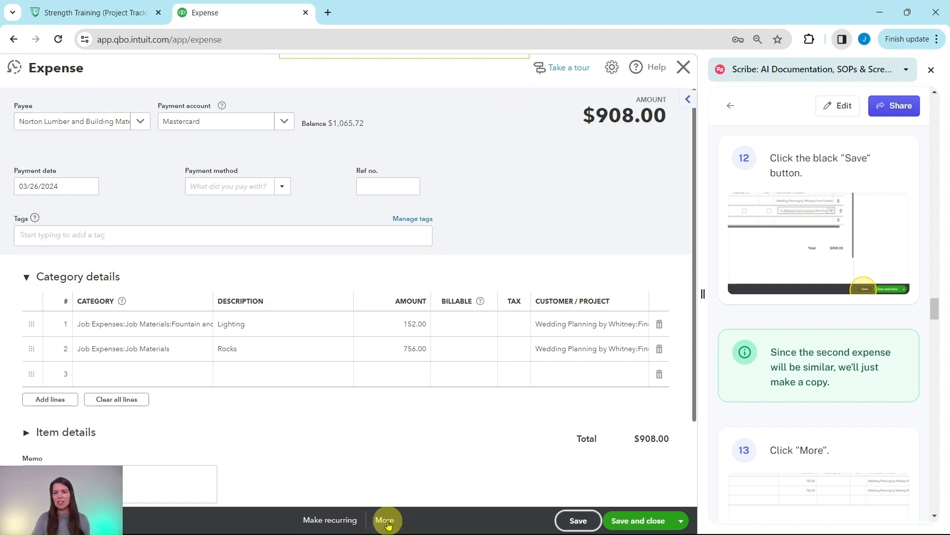
Step: Create a copy of the saved expense and review its copied details
left_click(386, 520)
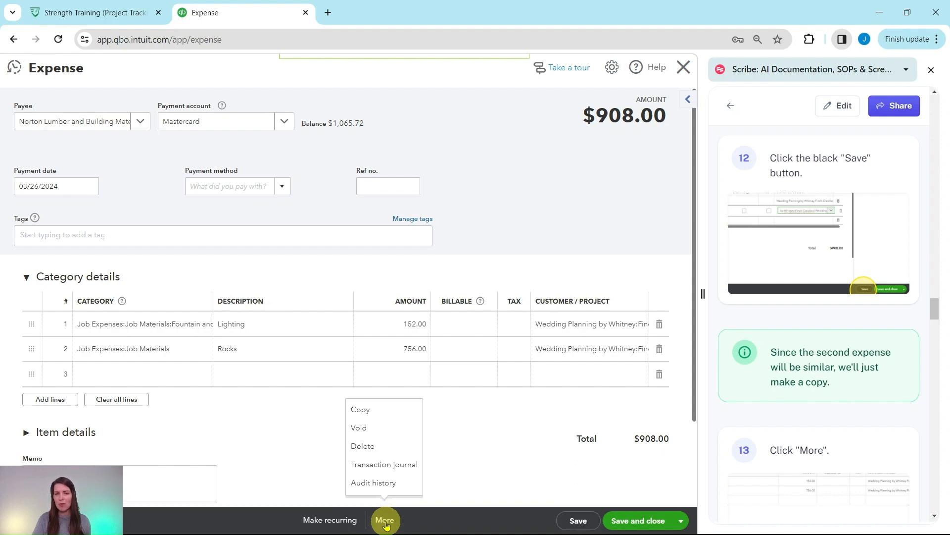
scroll(781, 484, "down", 6)
scroll(774, 404, "down", 3)
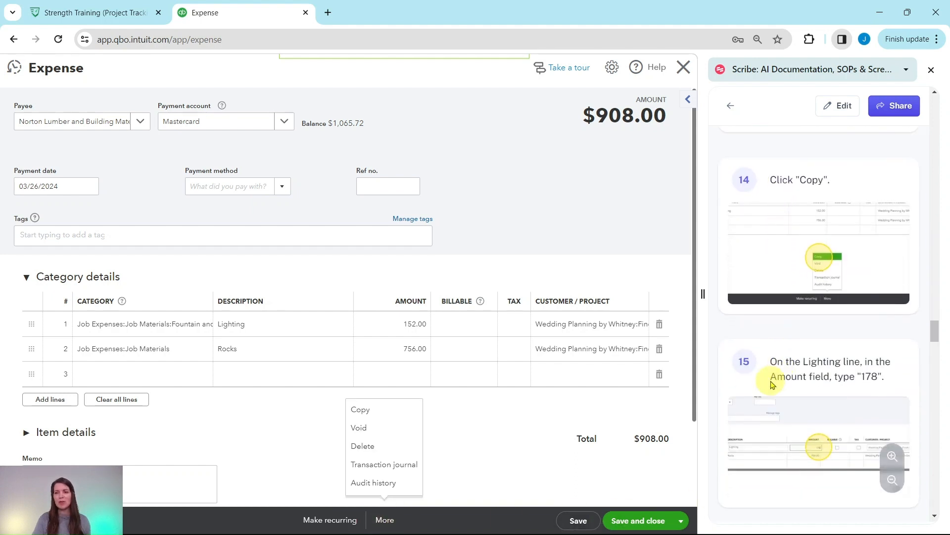
left_click(360, 411)
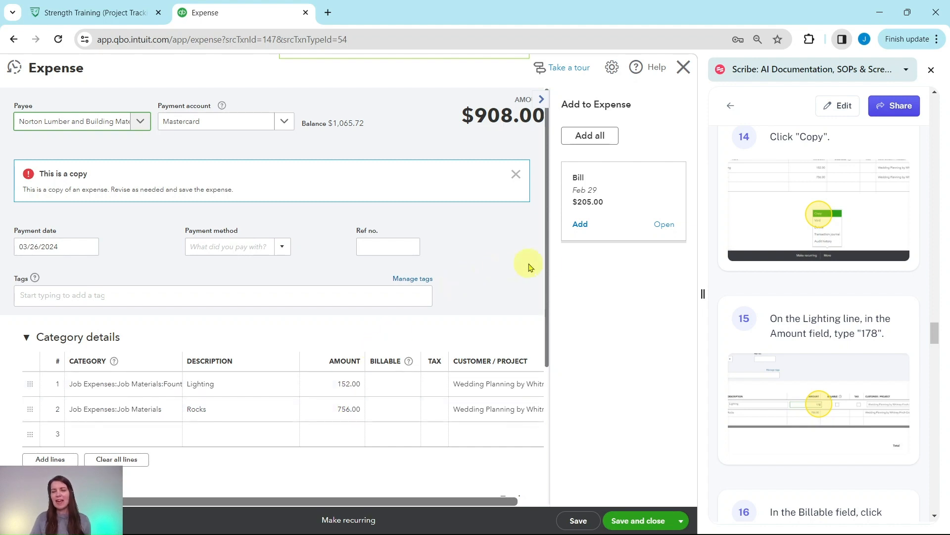
scroll(472, 276, "down", 2)
scroll(471, 273, "up", 1)
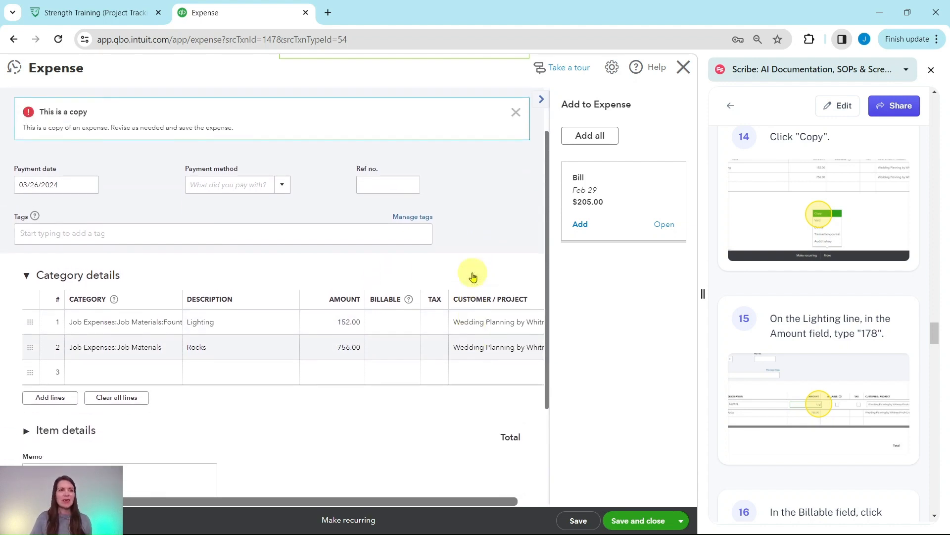
scroll(356, 260, "up", 1)
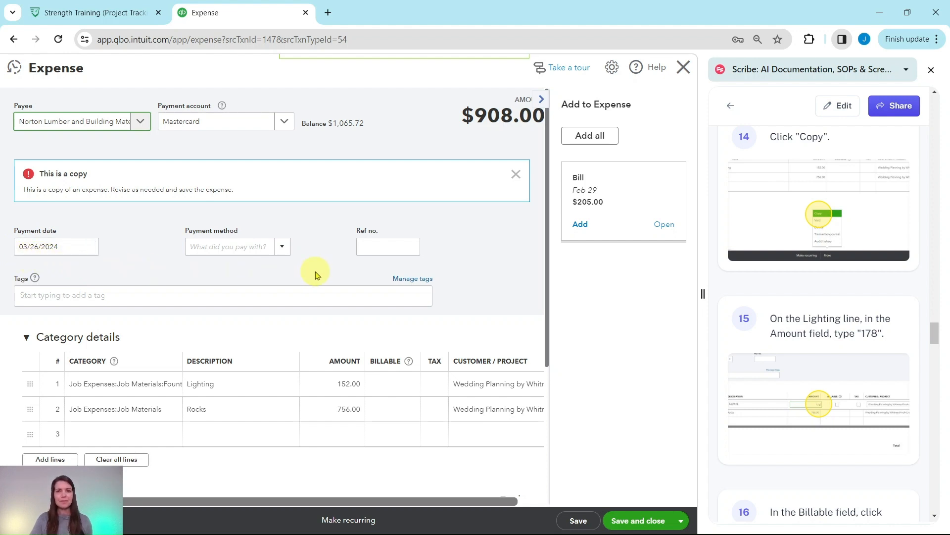
Step: In the copied expense, set the Lighting line's amount to 178 and mark that line as billable
scroll(313, 272, "down", 3)
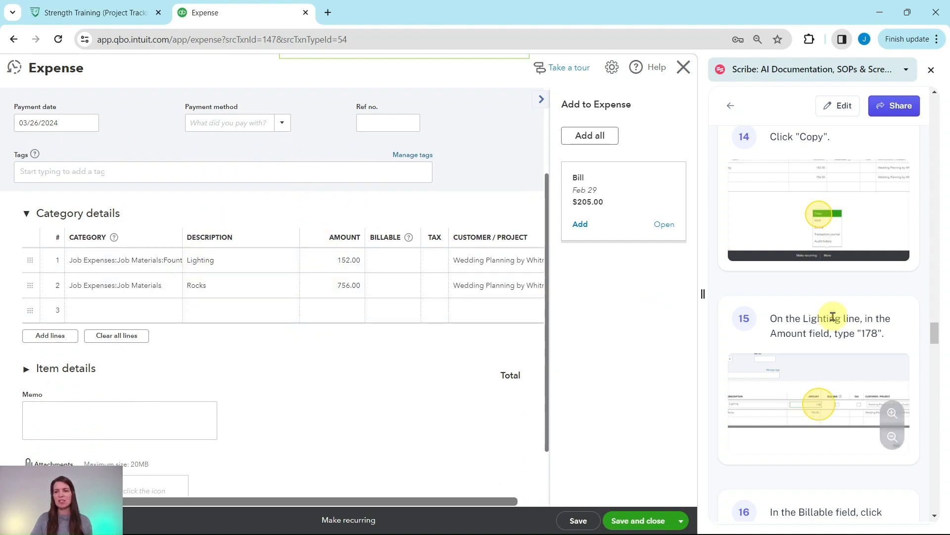
scroll(814, 280, "down", 4)
scroll(815, 271, "up", 1)
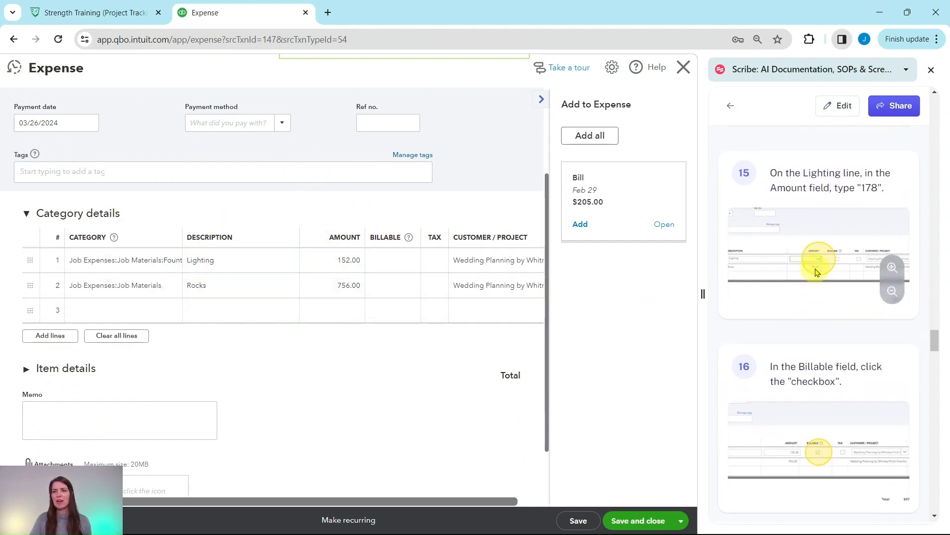
left_click(541, 100)
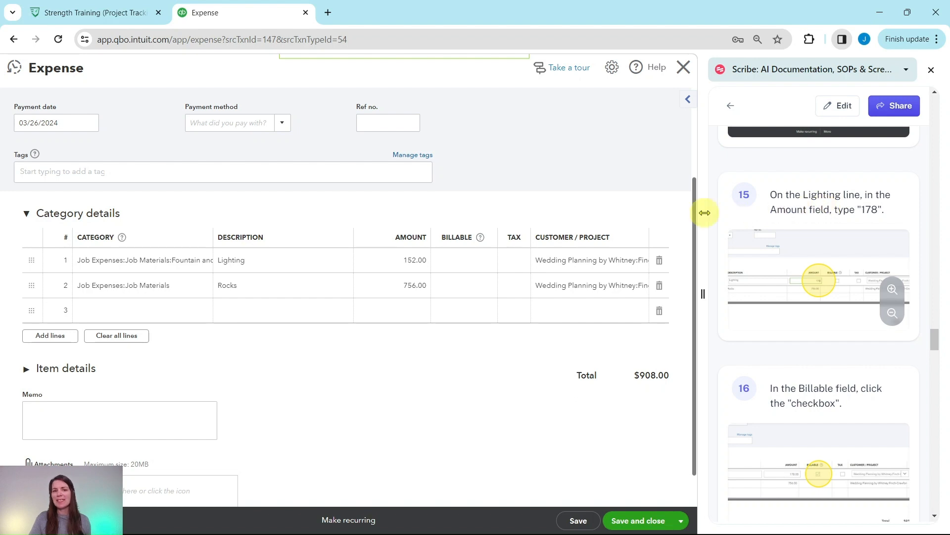
left_click(418, 266)
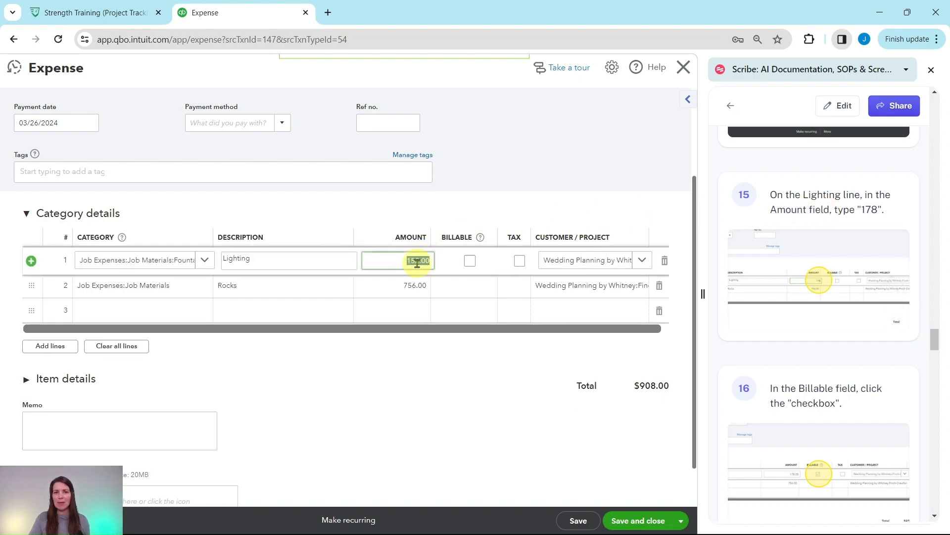
type("178")
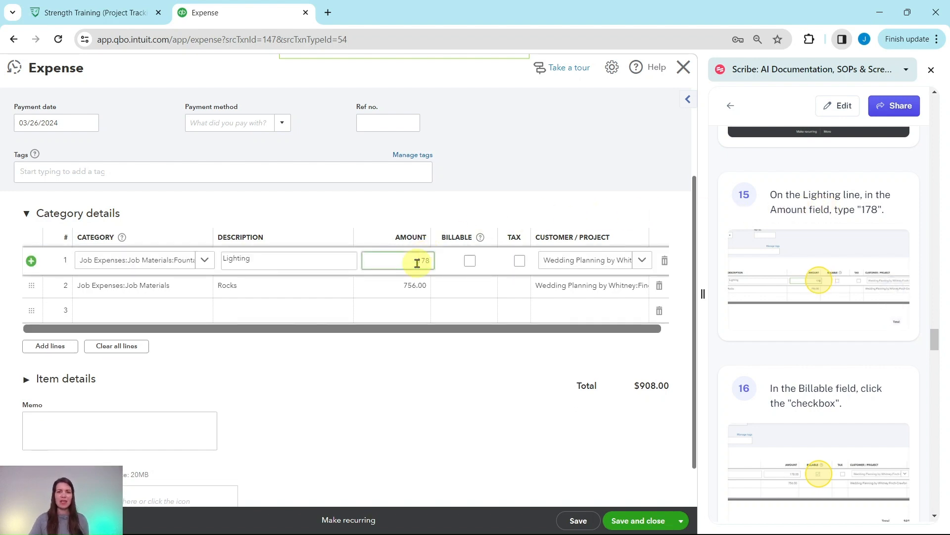
scroll(765, 248, "down", 4)
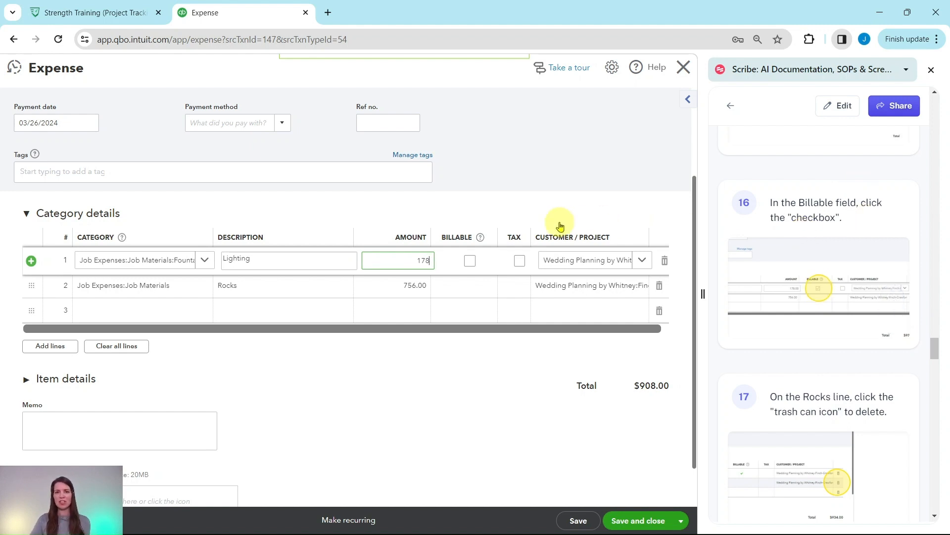
left_click(470, 262)
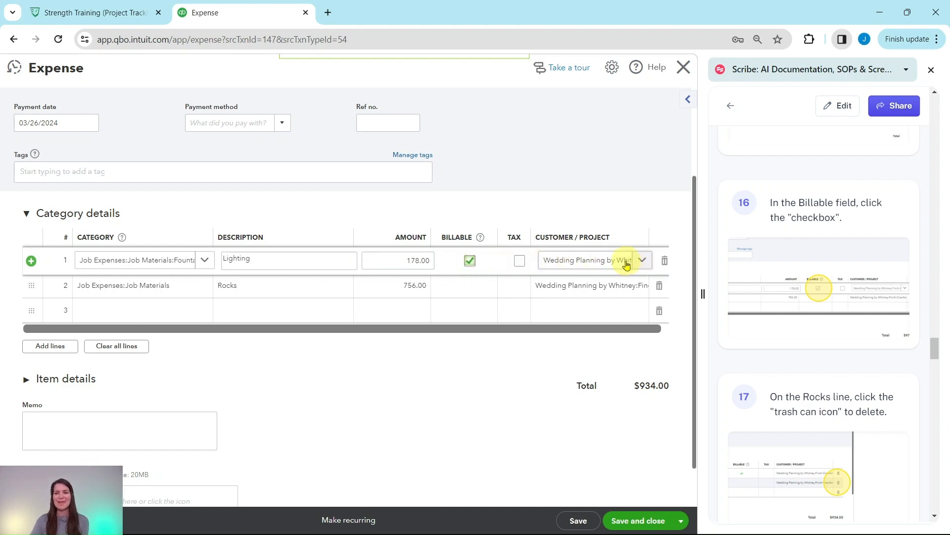
scroll(792, 255, "down", 4)
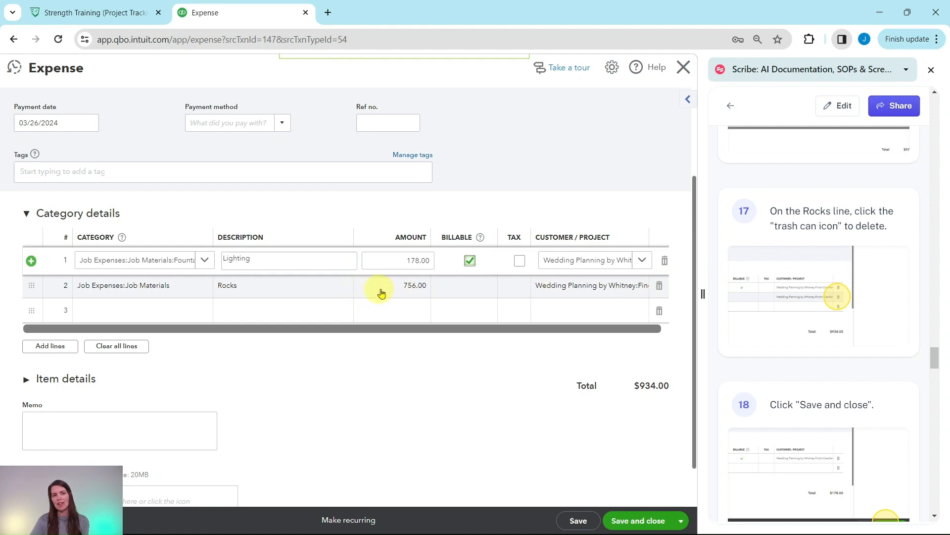
Step: Delete the Rocks line from the copied expense, then save and close the expense
left_click(659, 287)
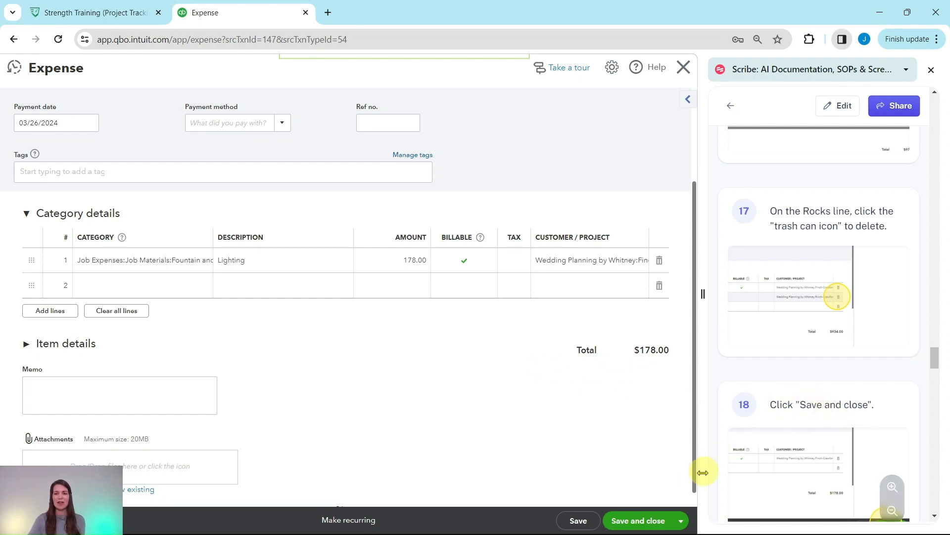
left_click(639, 521)
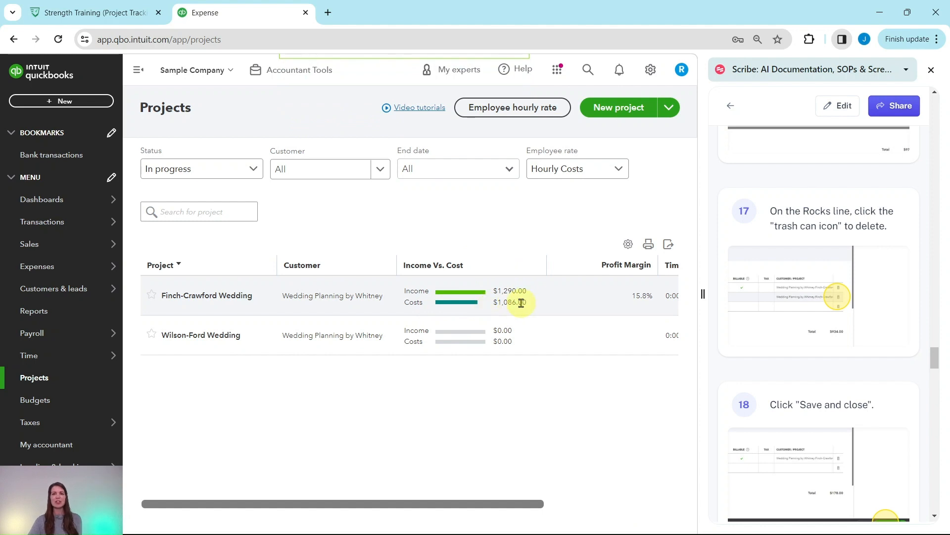
Step: Create a new weekly timesheet and choose the second listed employee for it
scroll(770, 275, "down", 8)
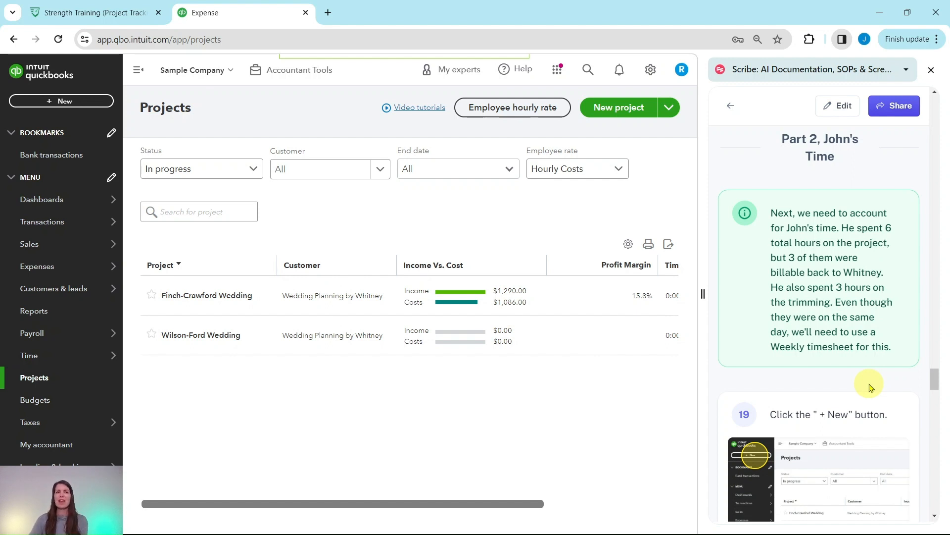
scroll(866, 319, "down", 5)
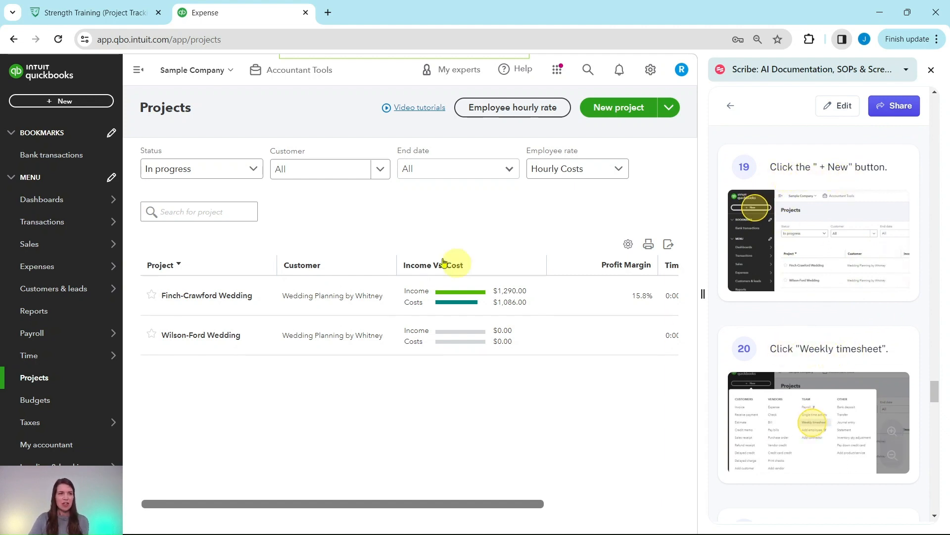
left_click(60, 102)
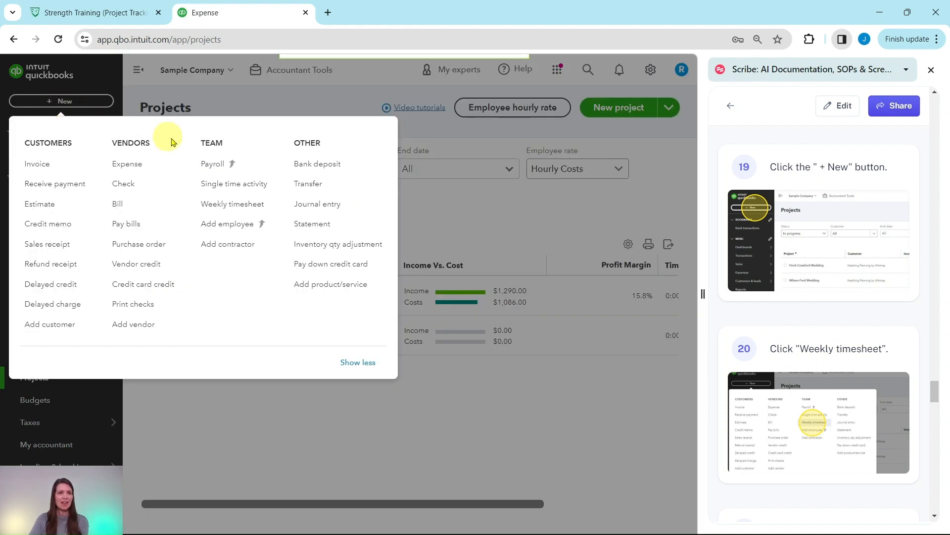
left_click(216, 209)
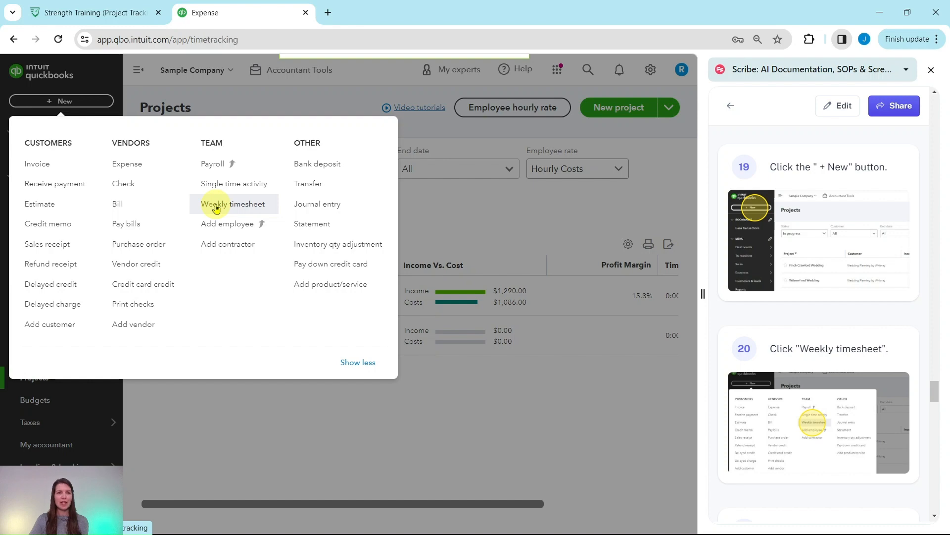
scroll(793, 221, "down", 3)
scroll(793, 221, "down", 5)
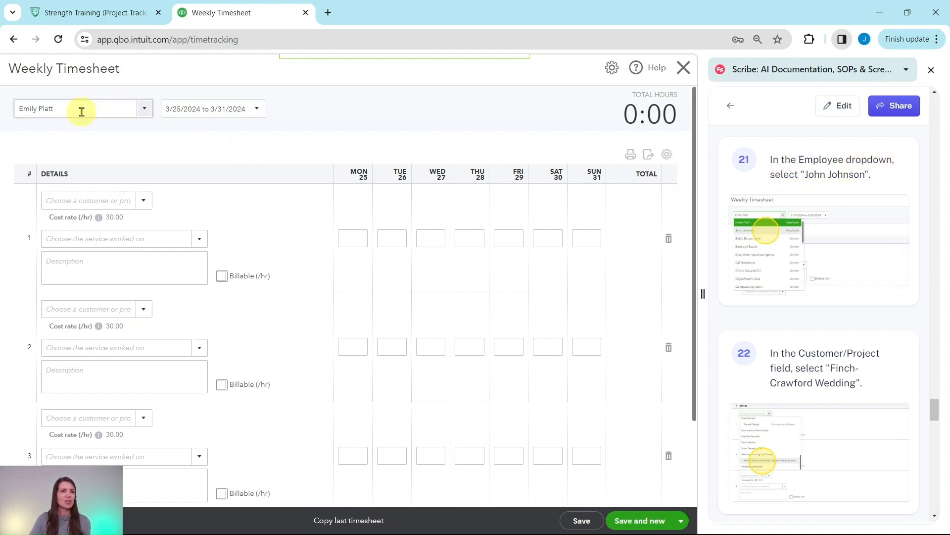
left_click(146, 111)
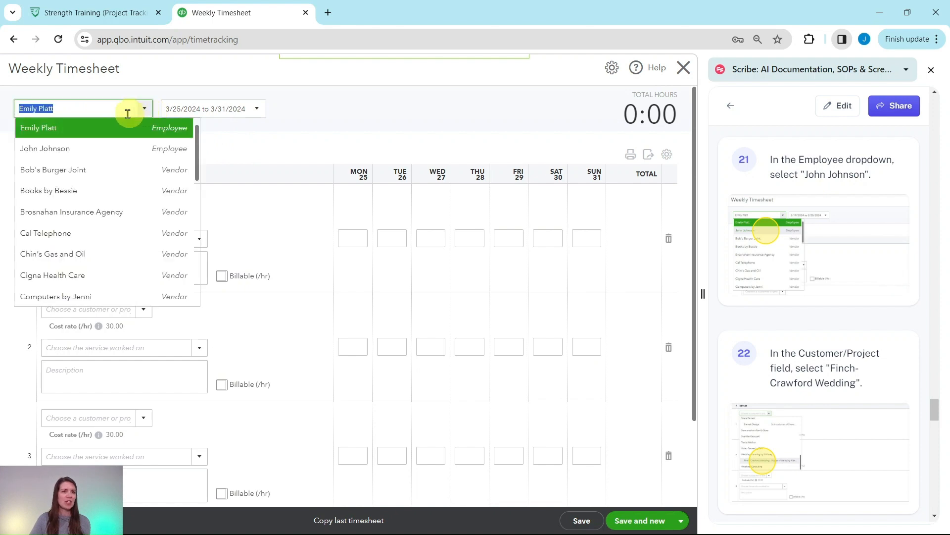
left_click(37, 151)
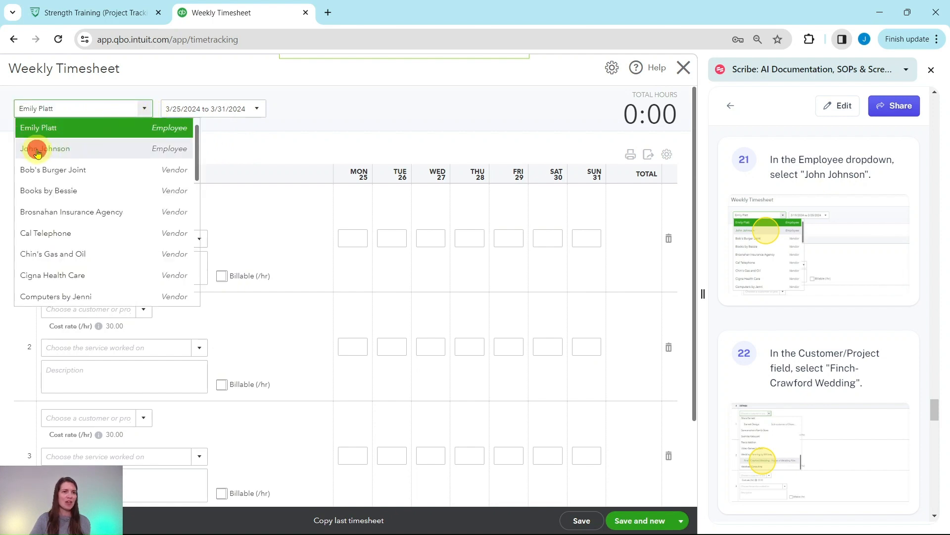
Step: Assign the timesheet's first line to the Finch-Crawford Wedding project under Wedding Planning by Whitney
scroll(762, 230, "down", 4)
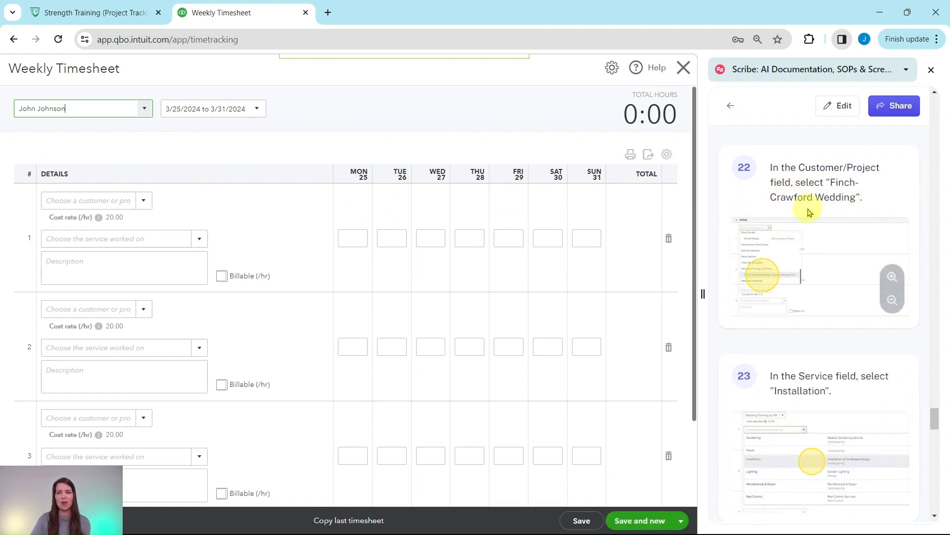
left_click(143, 204)
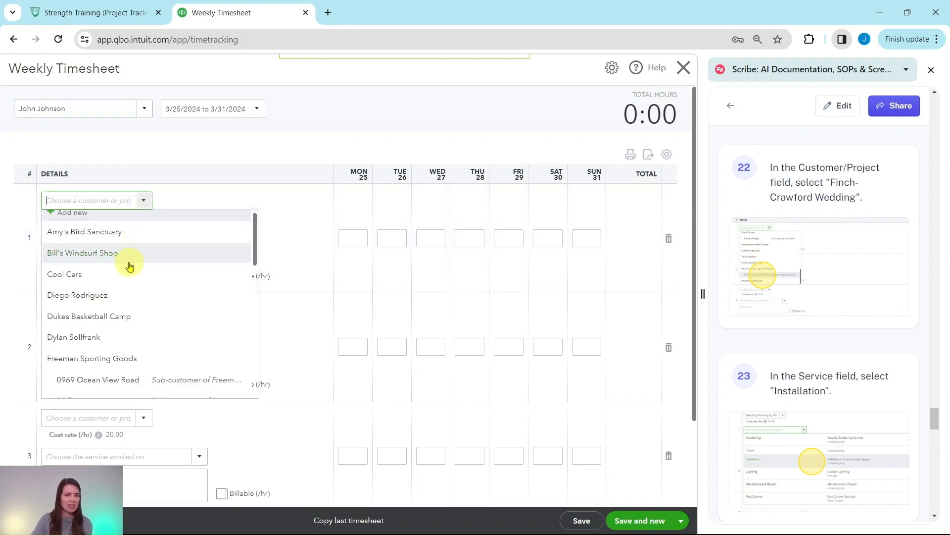
scroll(128, 266, "down", 3)
scroll(129, 266, "down", 6)
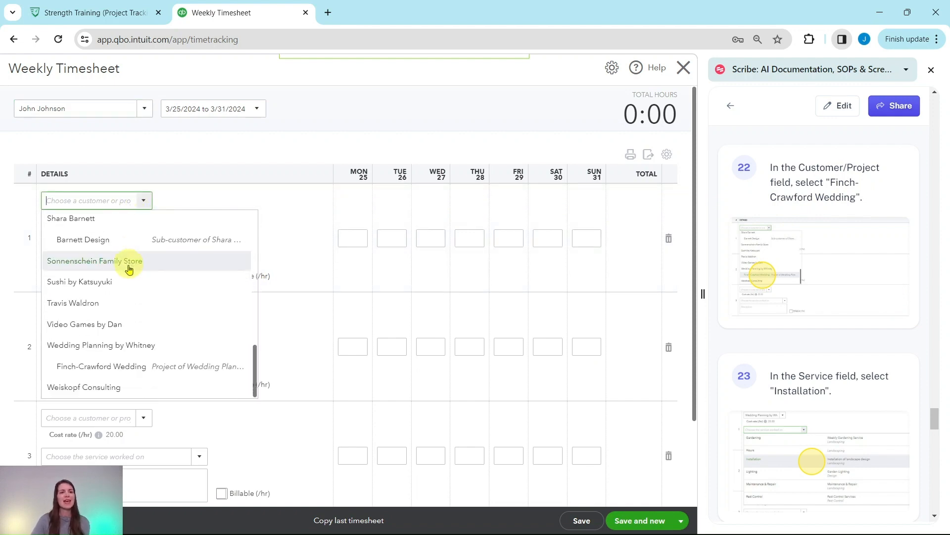
left_click(84, 371)
Step: Set the service on the timesheet's first line to Installation under Landscaping
scroll(879, 356, "down", 3)
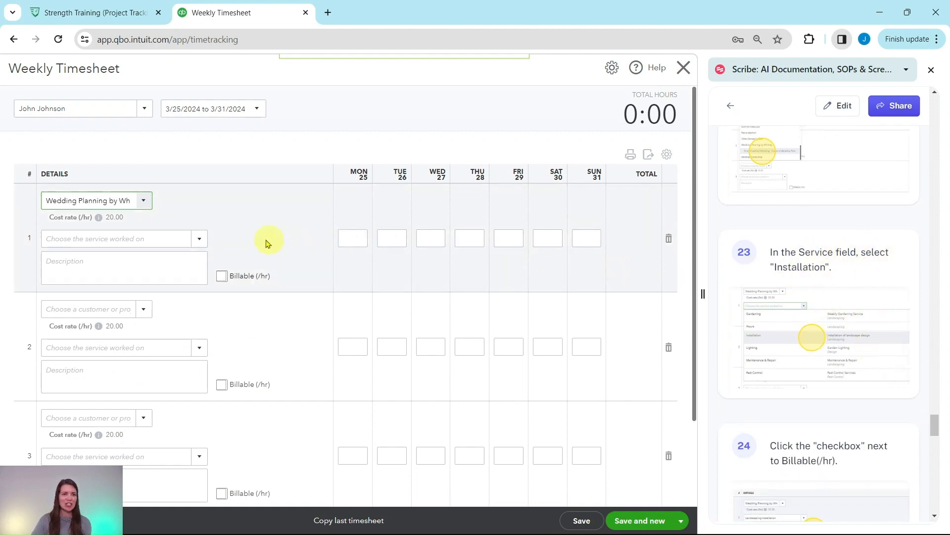
left_click(200, 240)
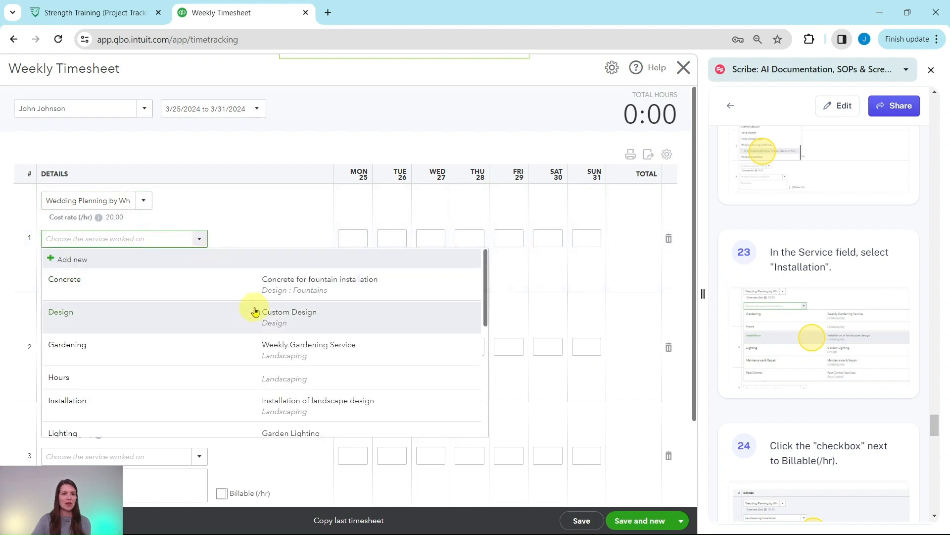
scroll(260, 394, "down", 1)
scroll(260, 393, "down", 1)
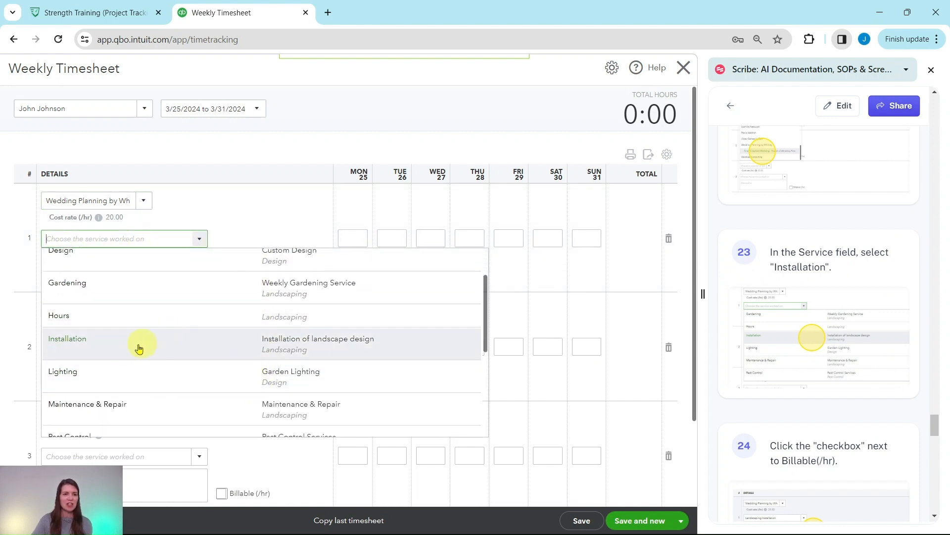
left_click(110, 345)
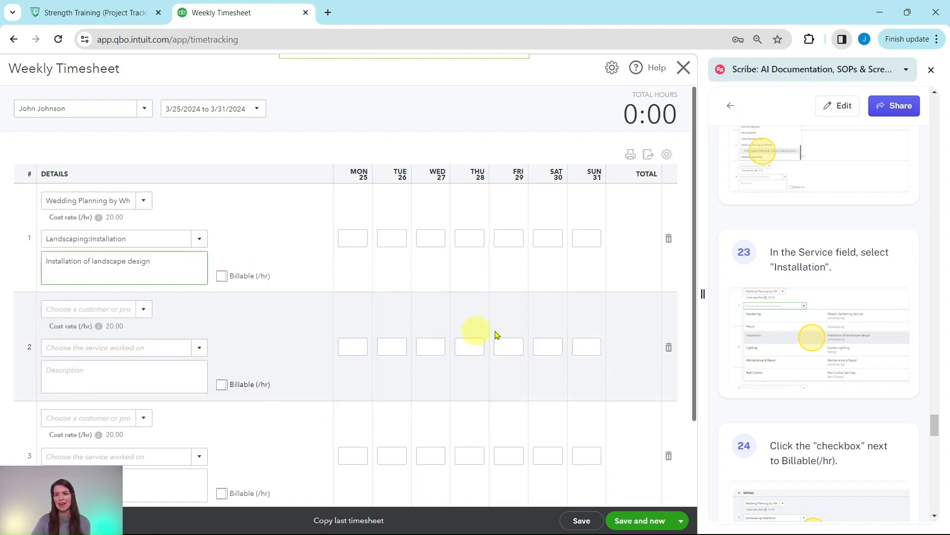
Step: Mark the first Installation line as billable at an hourly rate of 45
scroll(804, 345, "down", 5)
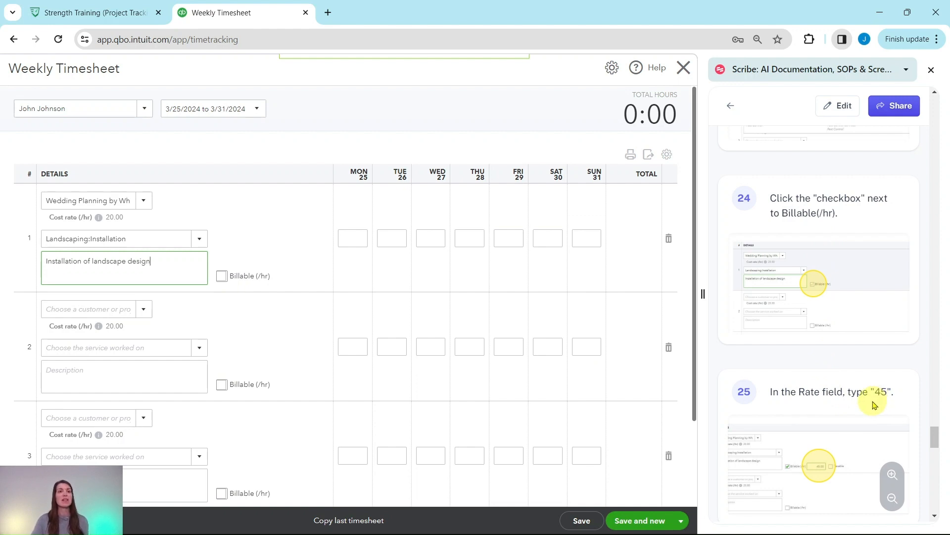
left_click(221, 275)
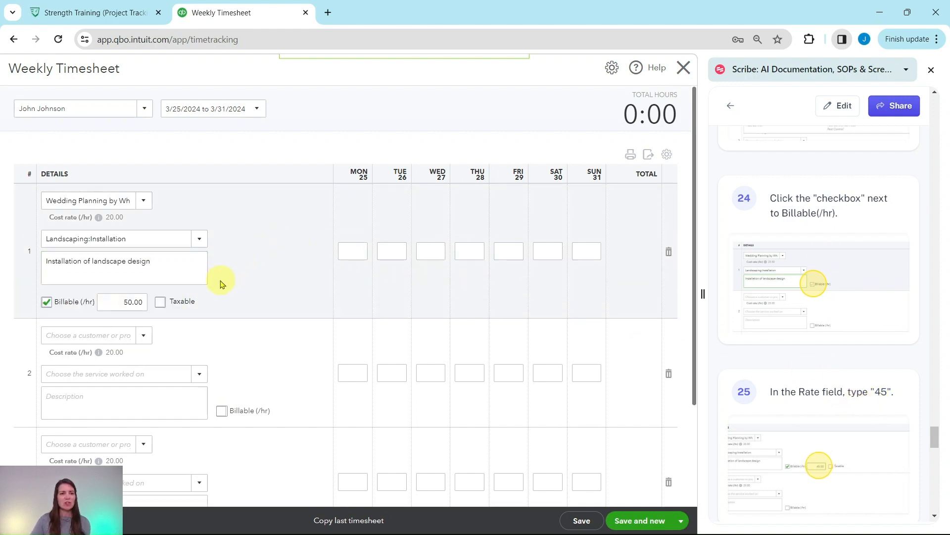
left_click(120, 303)
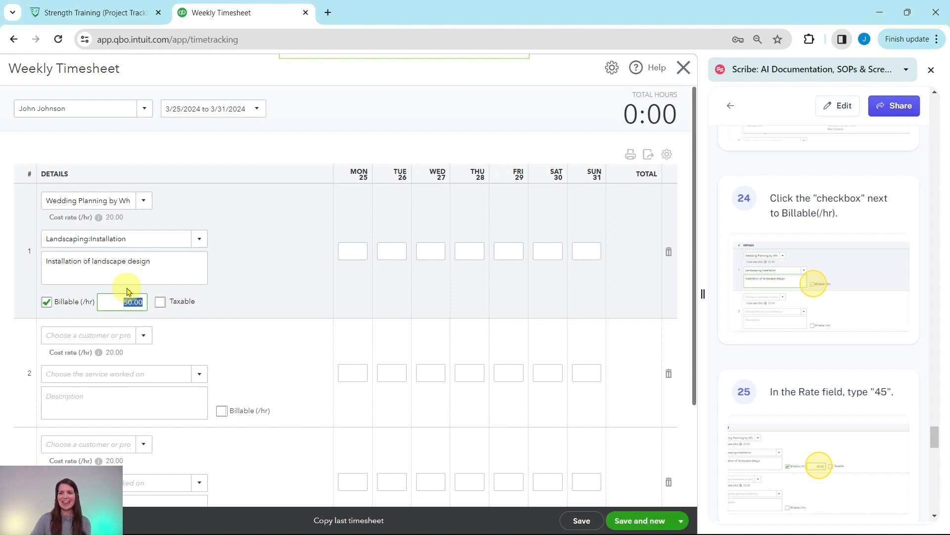
scroll(792, 361, "down", 7)
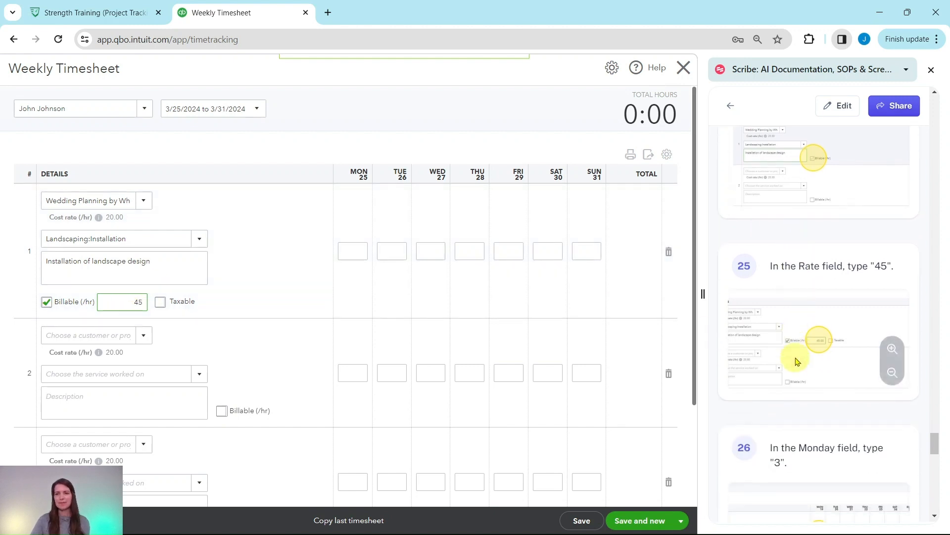
Step: Enter 3 hours for Monday the 25th on the billable first line
scroll(792, 360, "down", 2)
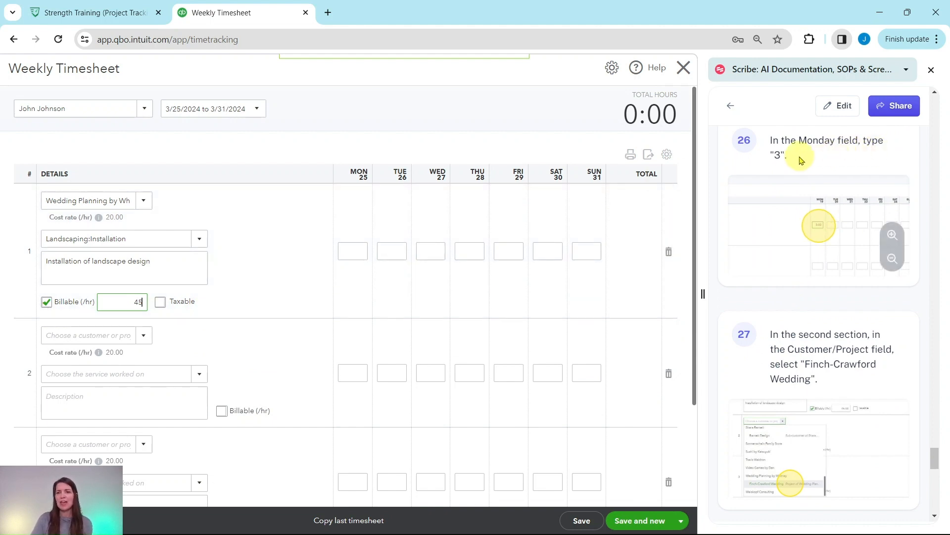
left_click(357, 251)
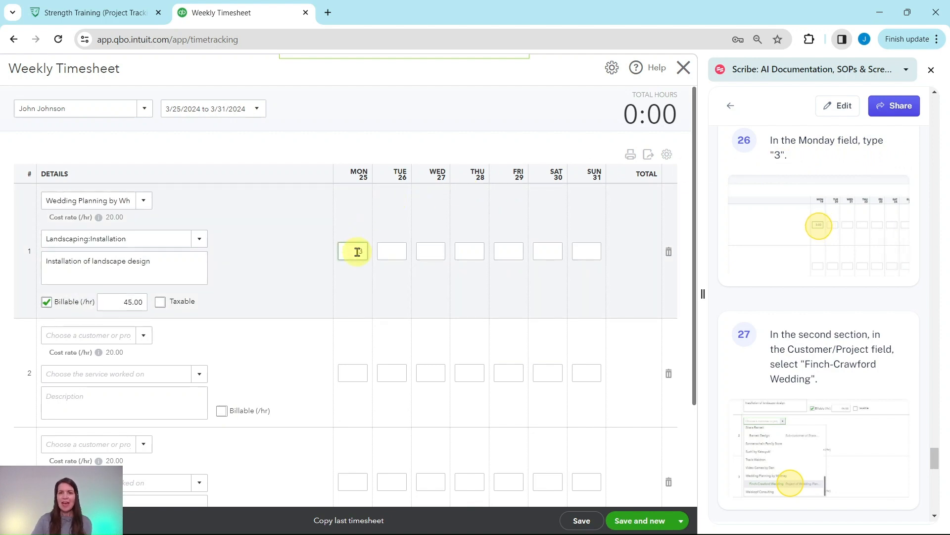
type("3")
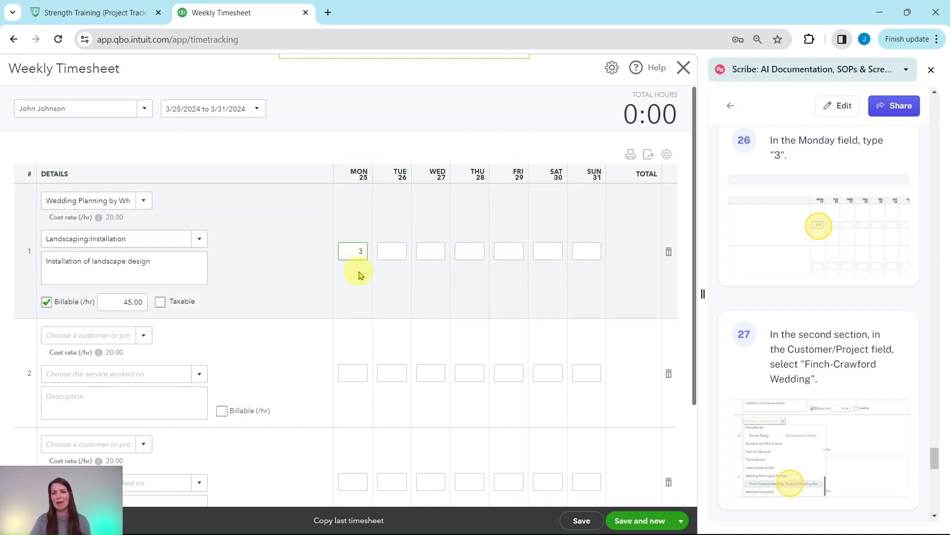
Step: Assign the timesheet's second line to the Finch-Crawford Wedding project
scroll(812, 258, "down", 4)
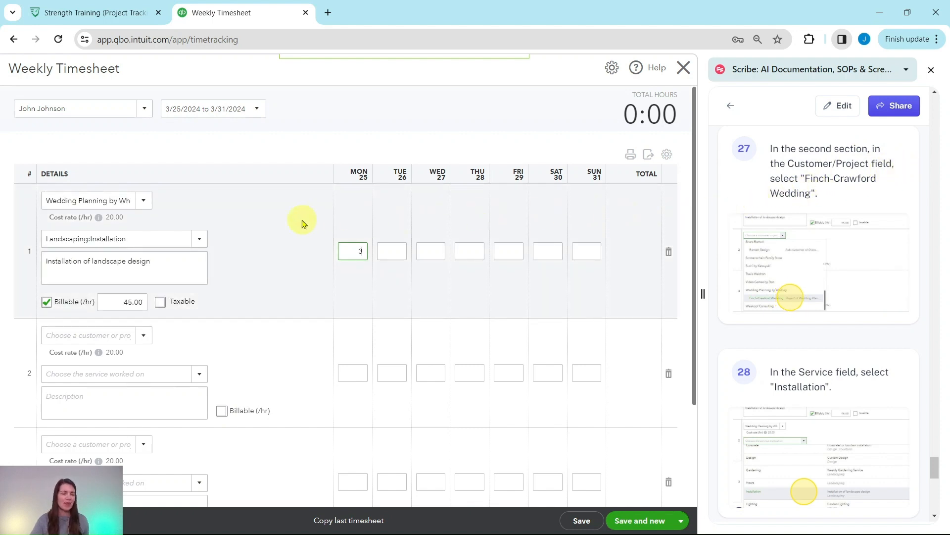
scroll(302, 223, "down", 3)
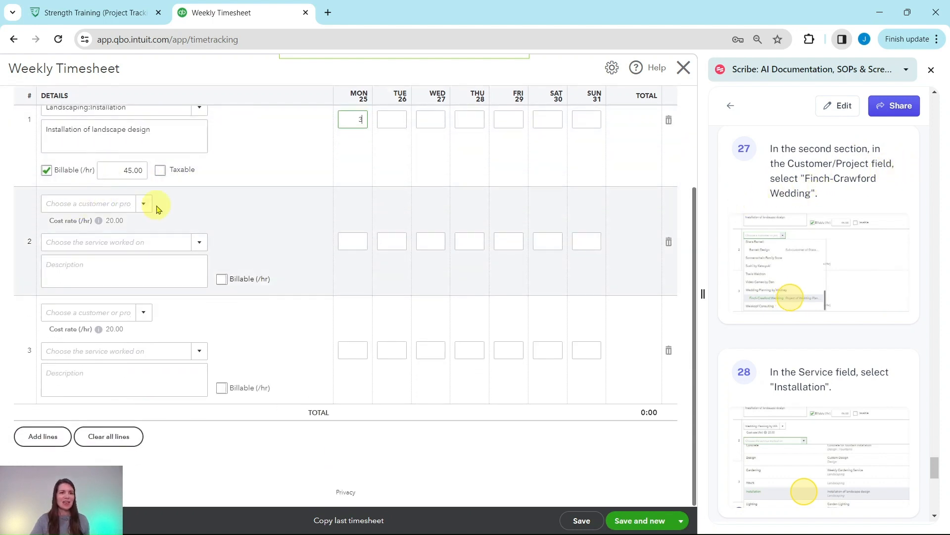
left_click(144, 204)
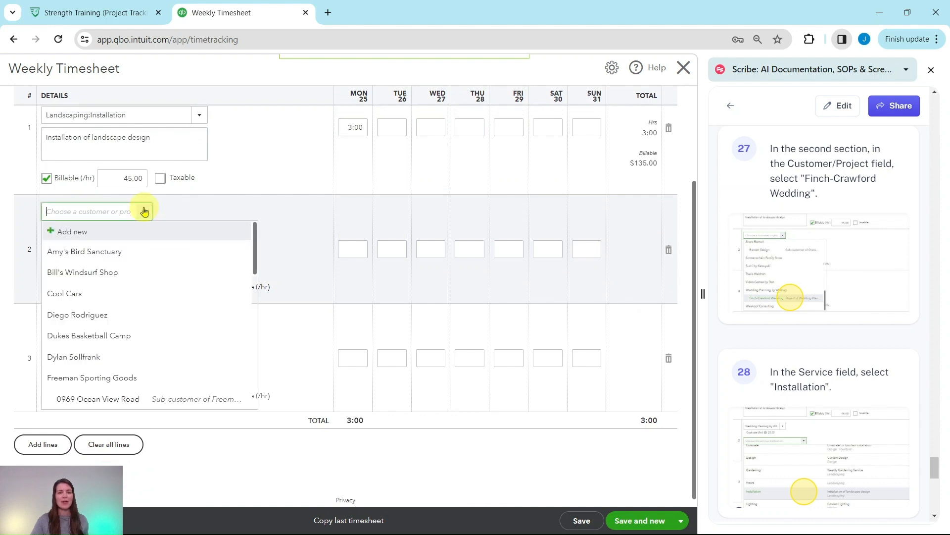
type("Wedding Planning by Wh")
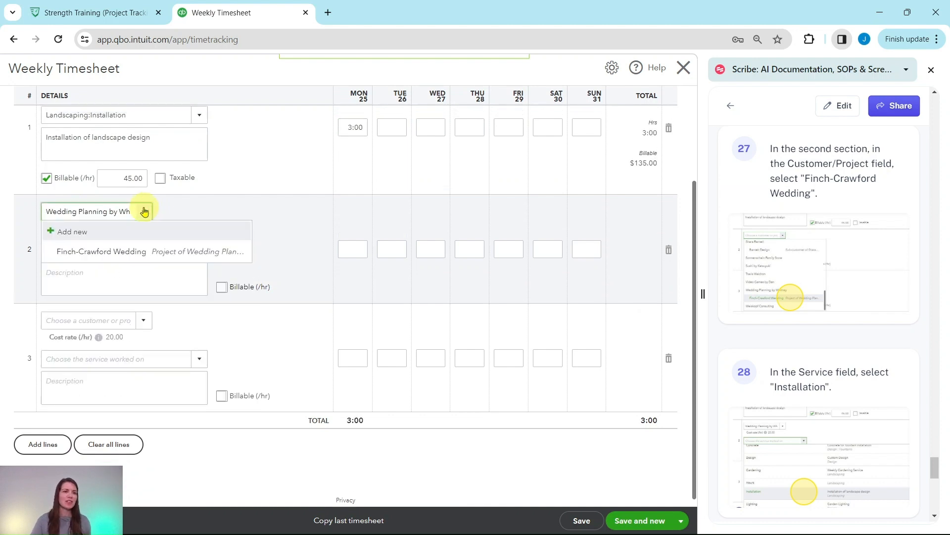
left_click(103, 252)
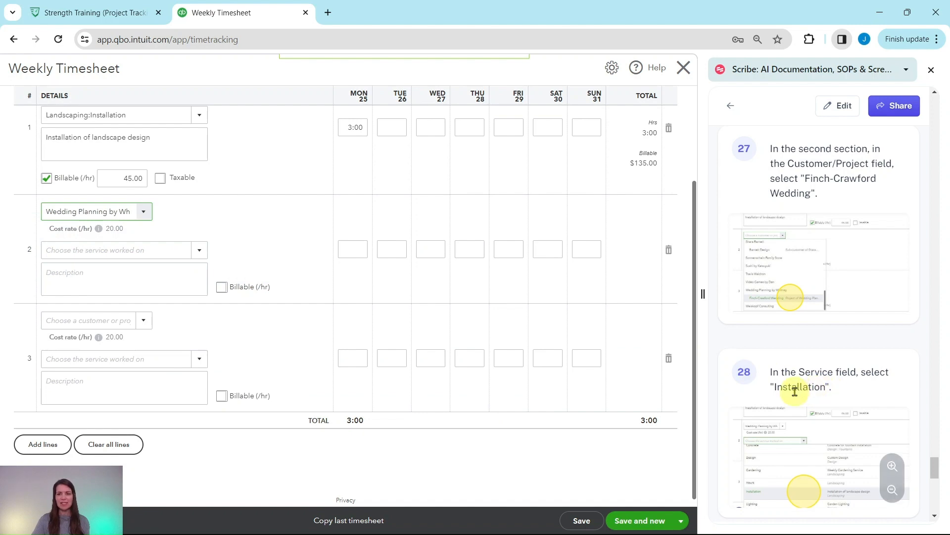
Step: Choose Installation as the service worked on in the timesheet's second line
left_click(201, 252)
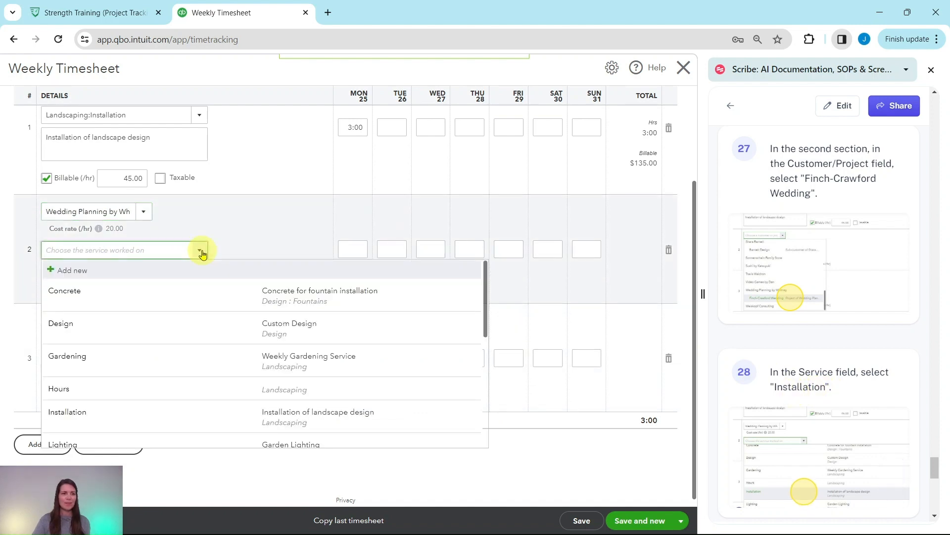
scroll(201, 282, "down", 3)
left_click(97, 296)
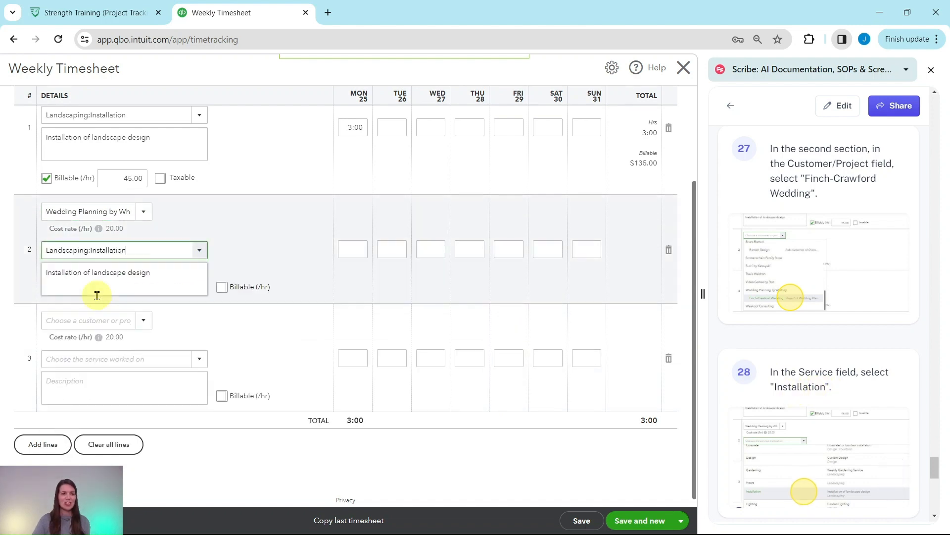
left_click(97, 296)
Step: Enter 3 hours for Monday the 25th on the non-billable second Installation line
scroll(862, 317, "down", 6)
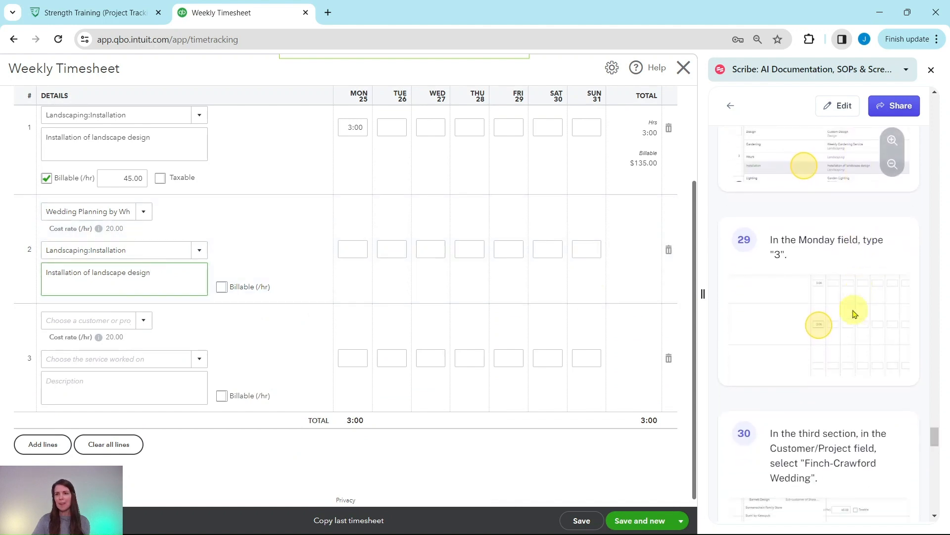
scroll(853, 314, "down", 1)
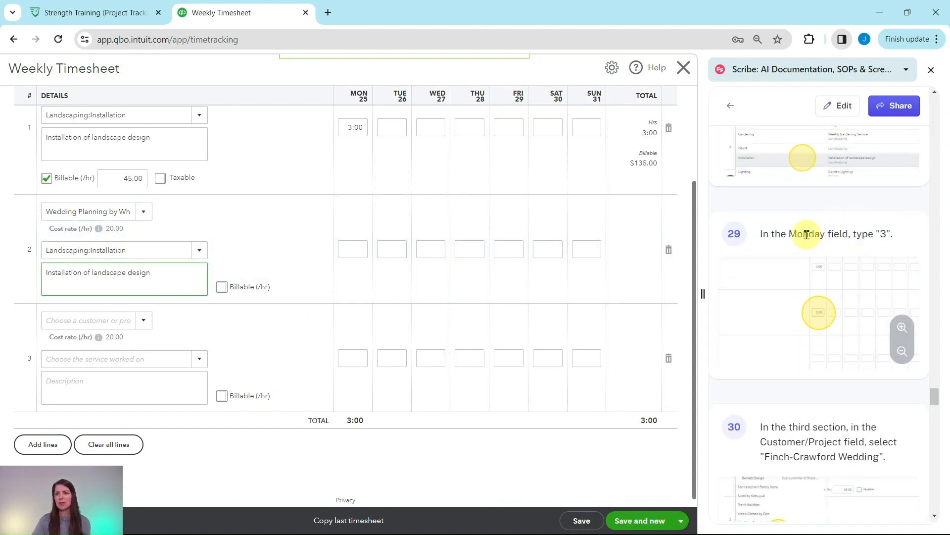
left_click(358, 251)
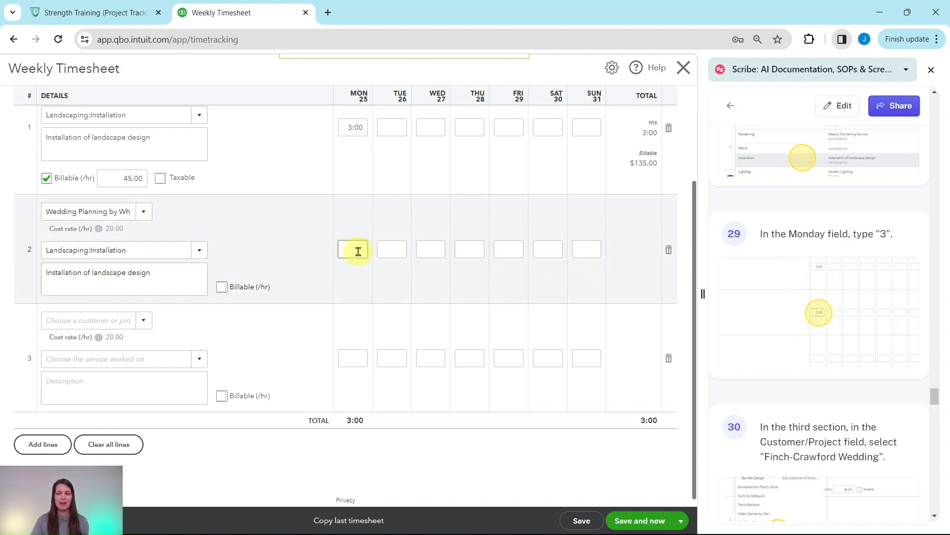
type("3")
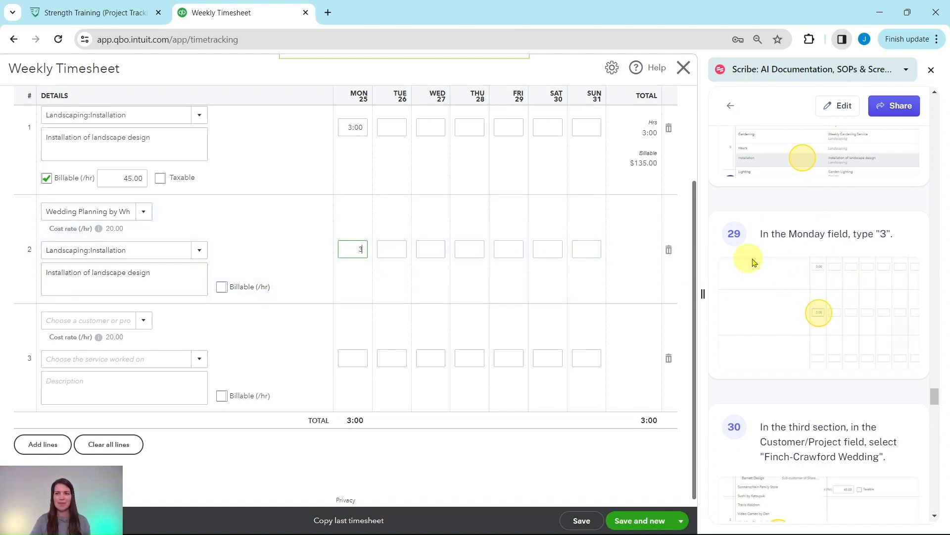
scroll(759, 259, "down", 4)
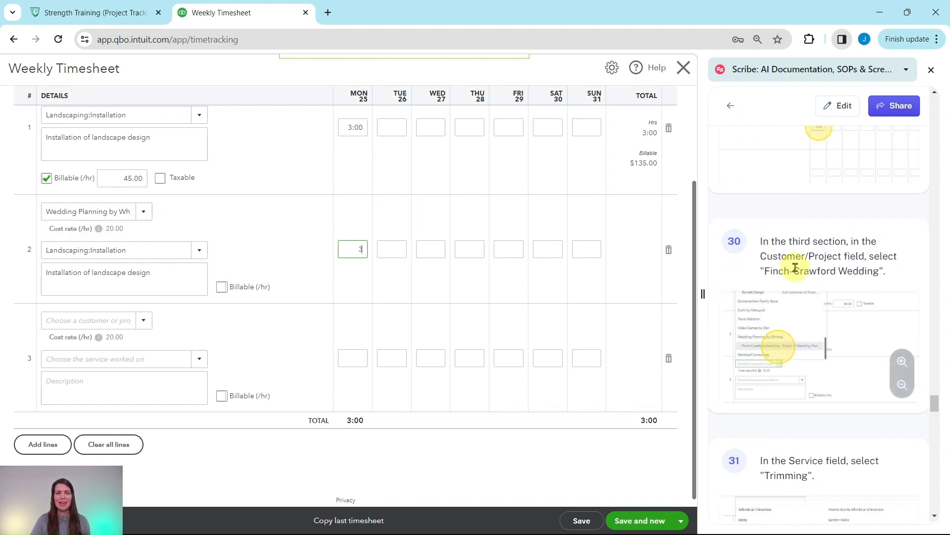
Step: Assign the timesheet's third line to the Finch-Crawford Wedding project
scroll(795, 268, "down", 1)
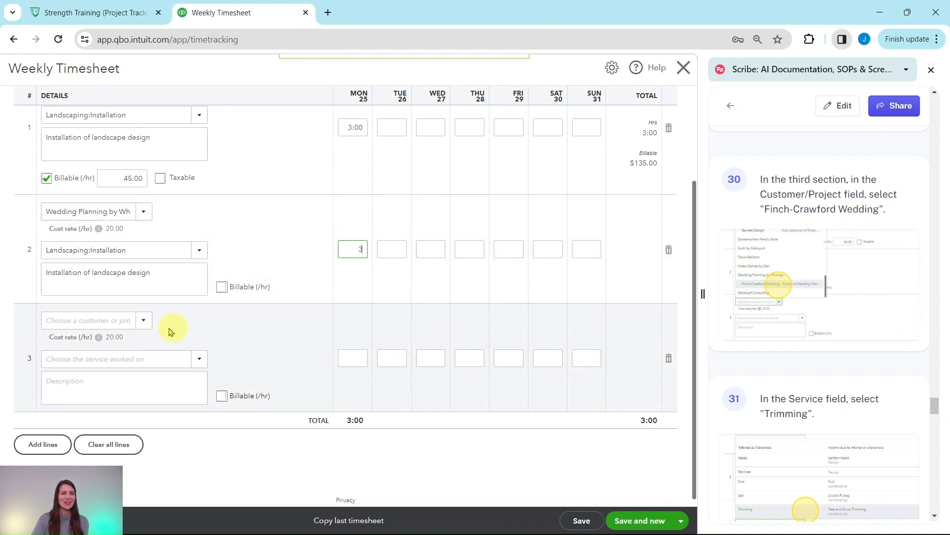
left_click(142, 325)
scroll(153, 324, "down", 3)
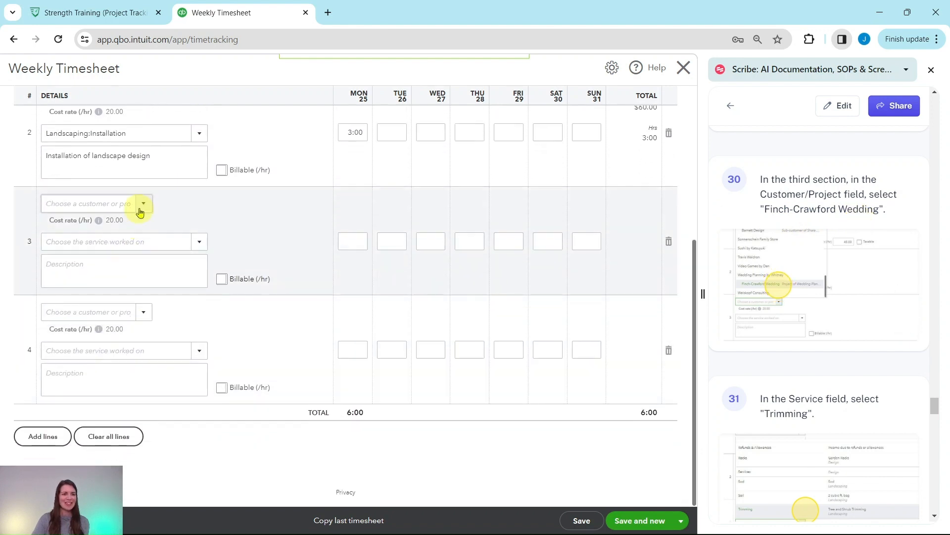
left_click(141, 205)
scroll(135, 276, "down", 10)
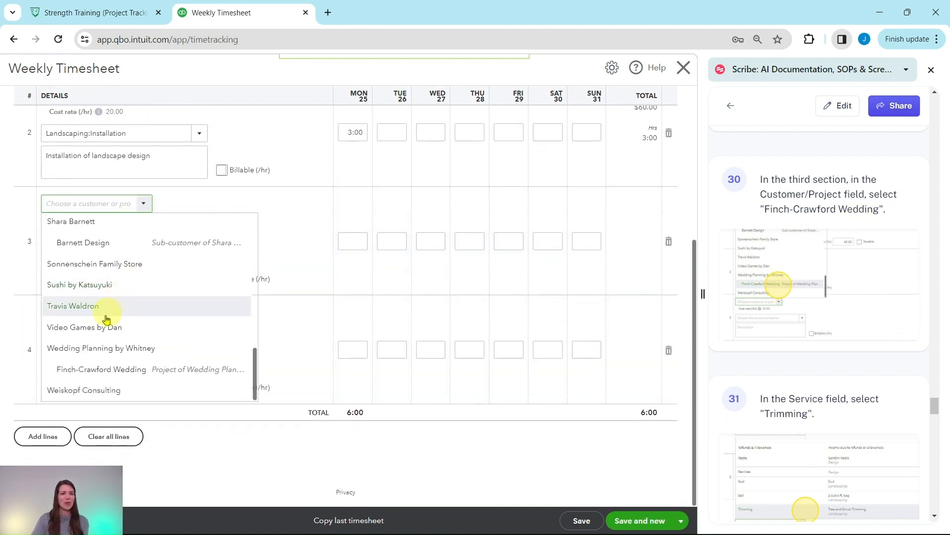
left_click(99, 372)
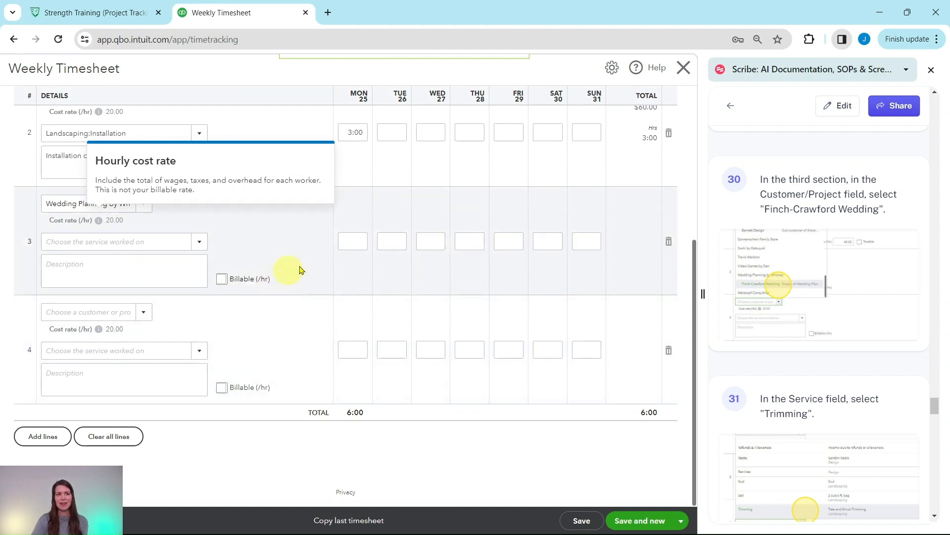
Step: Choose Trimming as the service worked on in the timesheet's third line
scroll(780, 333, "down", 1)
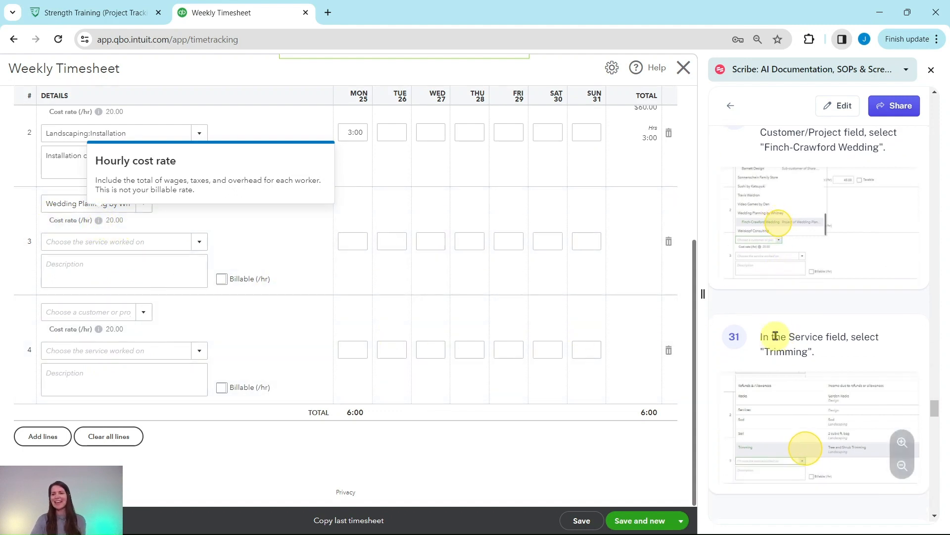
scroll(776, 335, "down", 2)
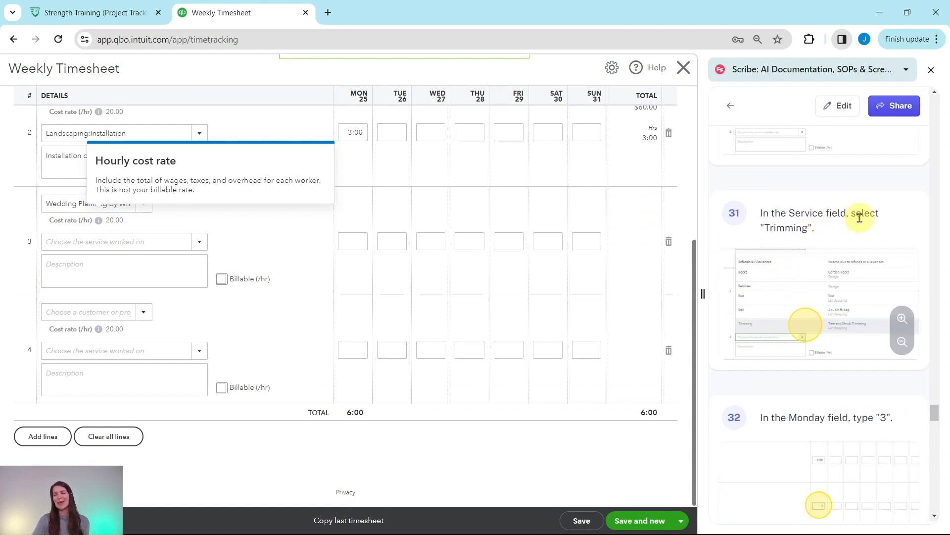
left_click(200, 243)
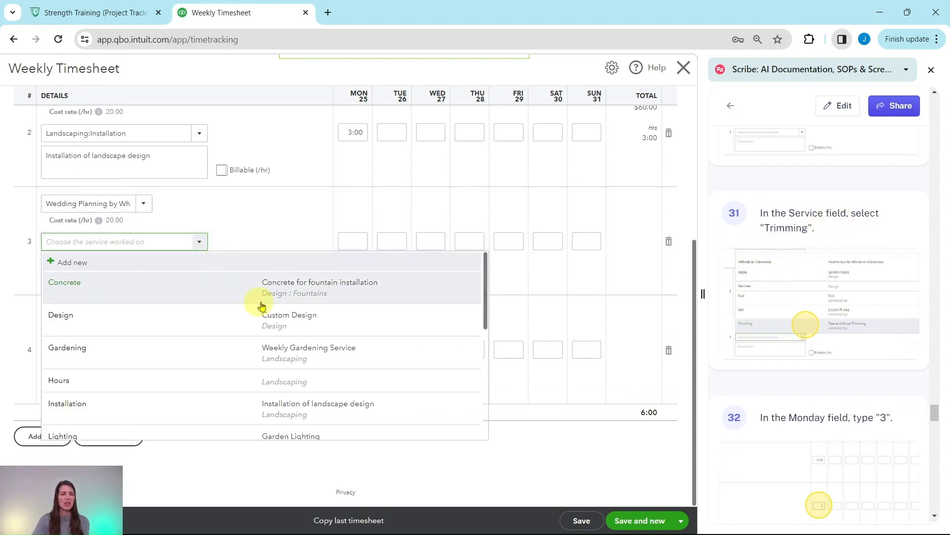
scroll(262, 299, "down", 5)
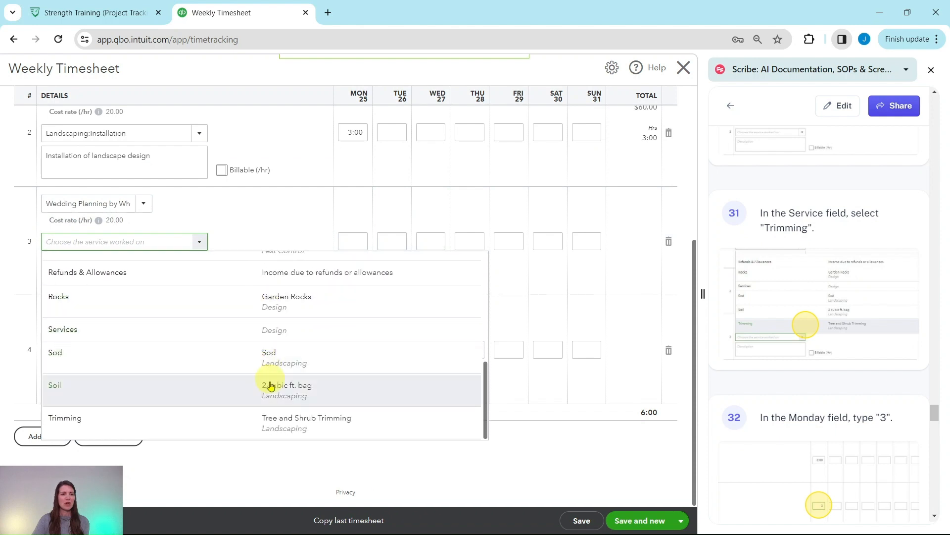
left_click(233, 424)
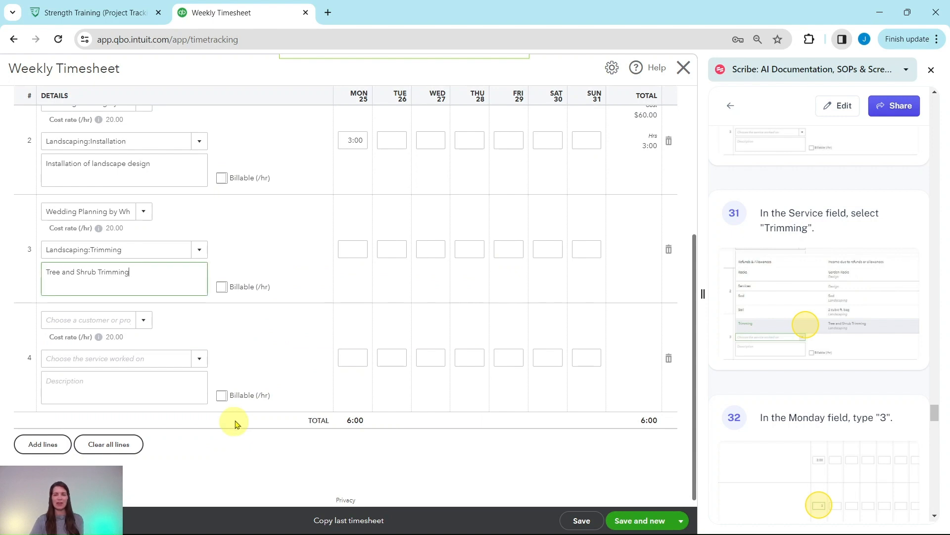
Step: Enter 3 hours for Monday the 25th on the non-billable third Trimming line
scroll(820, 317, "down", 1)
scroll(819, 317, "down", 2)
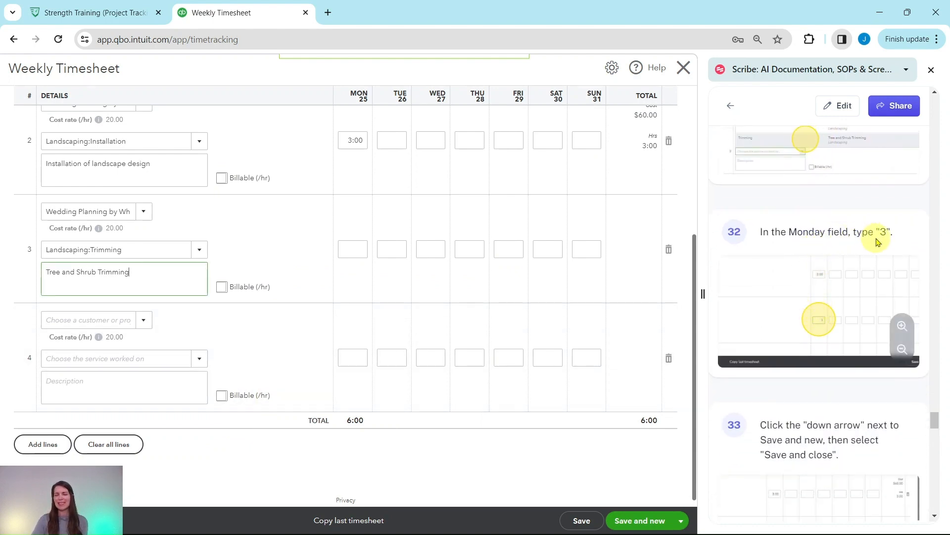
left_click(353, 249)
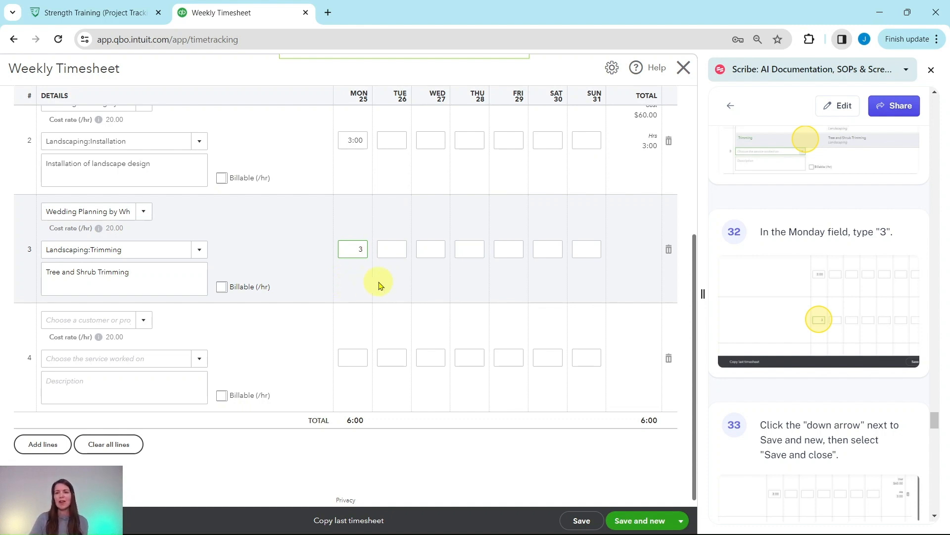
Step: Save the completed weekly timesheet and close it
scroll(759, 314, "down", 5)
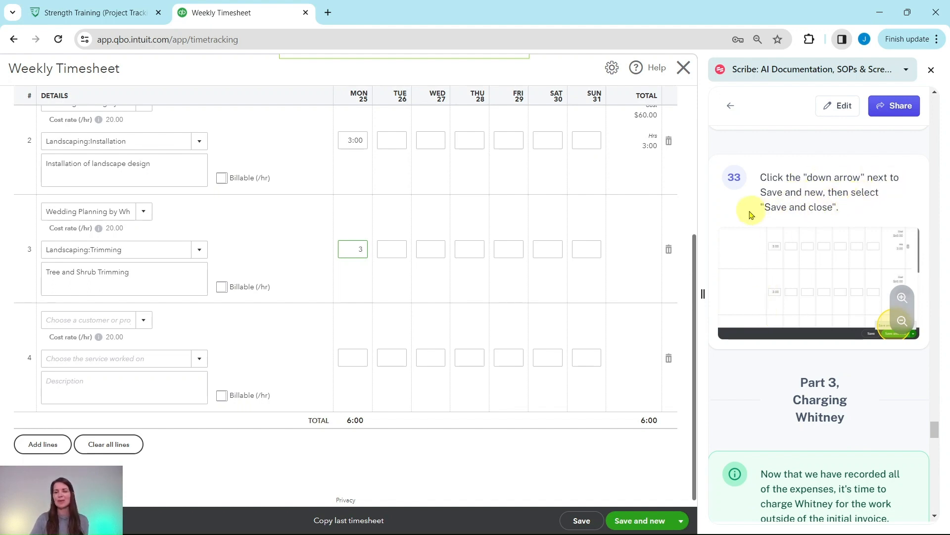
left_click(682, 521)
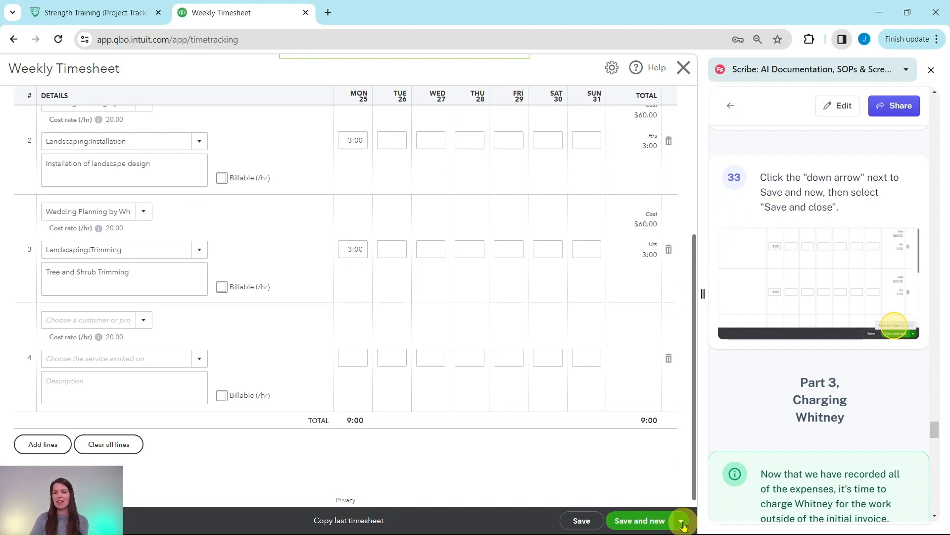
left_click(626, 507)
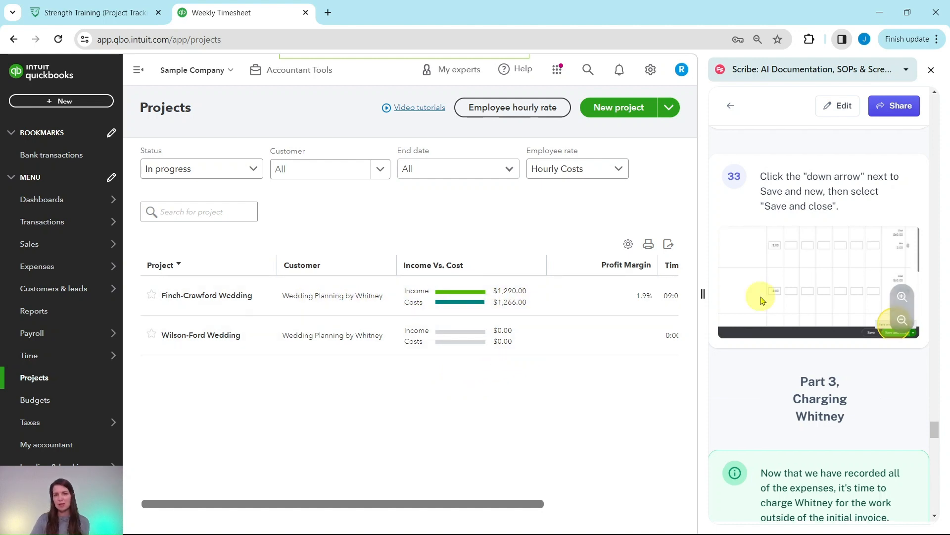
Step: Create a new invoice and select the Finch-Crawford Wedding project as its customer
scroll(762, 300, "down", 5)
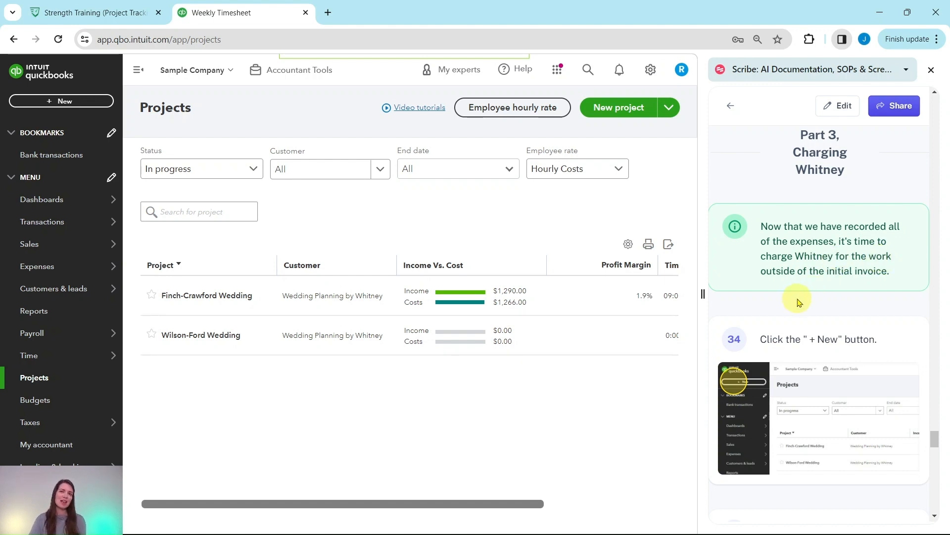
scroll(811, 302, "down", 4)
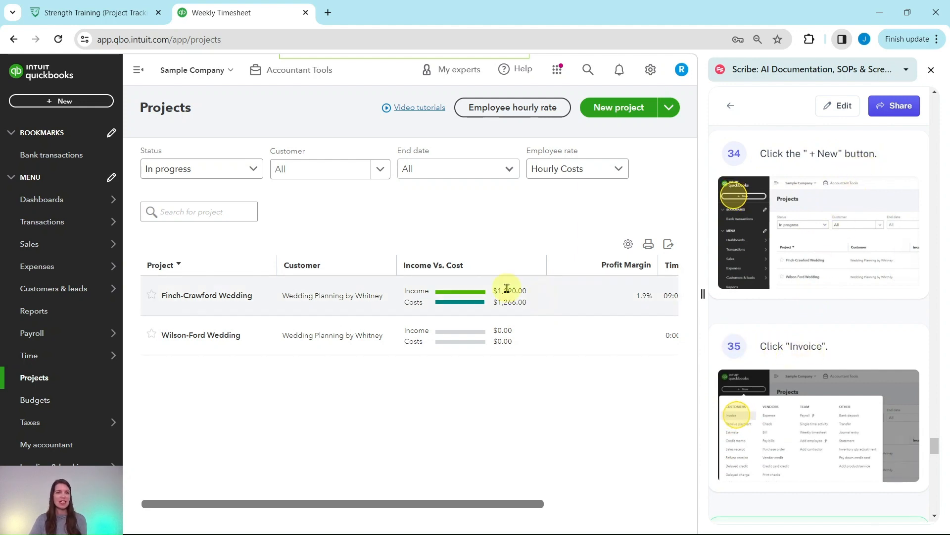
left_click(65, 102)
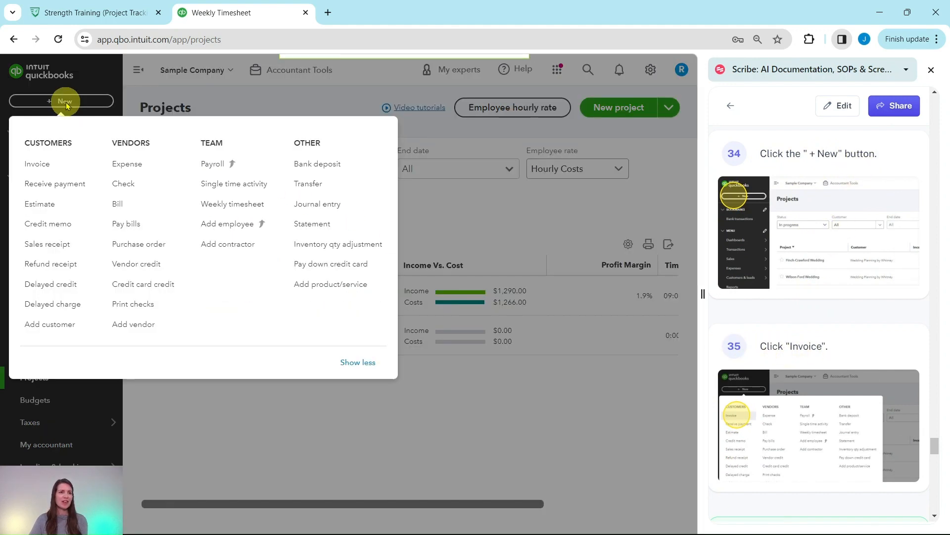
left_click(37, 169)
scroll(842, 227, "down", 7)
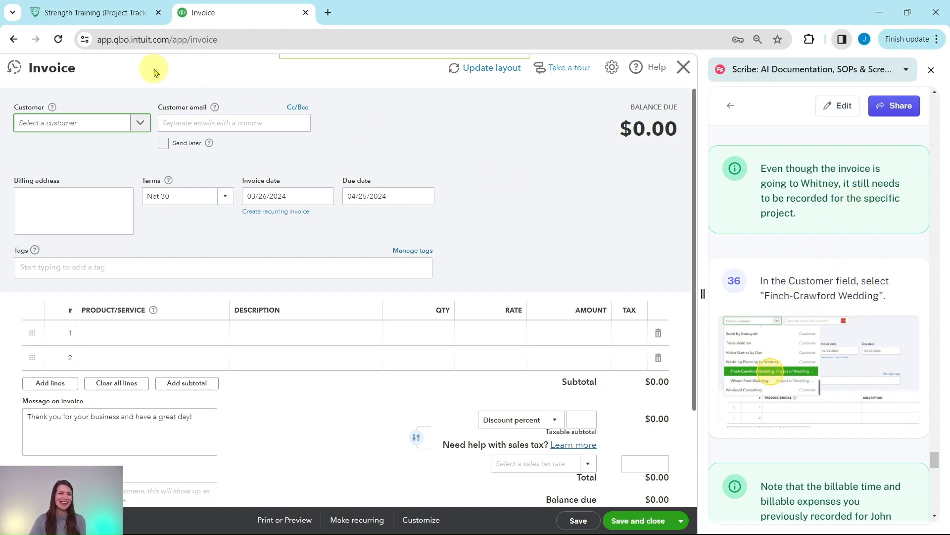
left_click(140, 124)
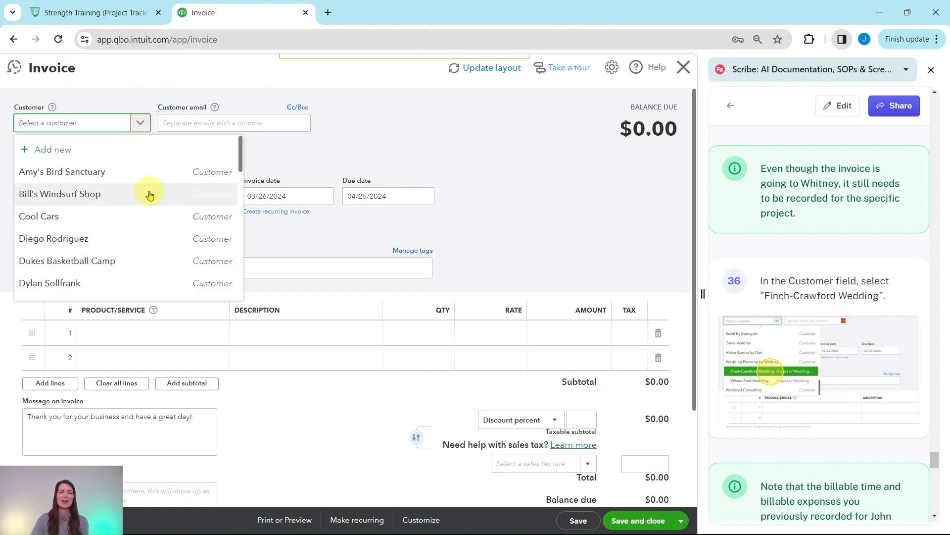
scroll(149, 195, "down", 15)
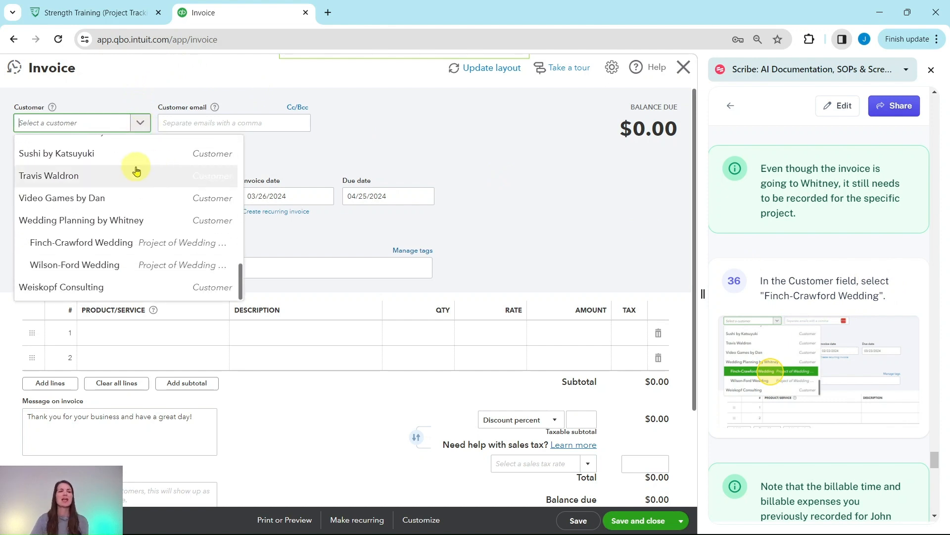
left_click(58, 245)
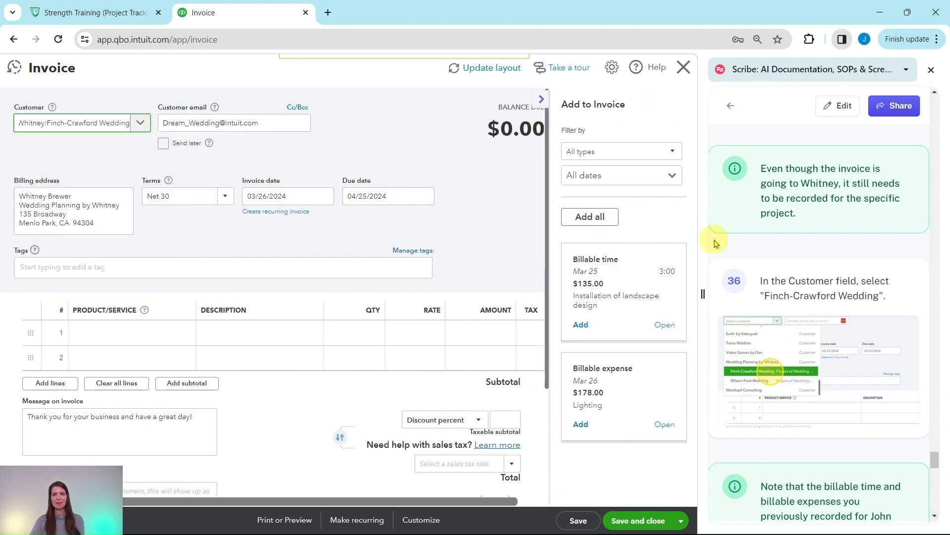
Step: Add all of the project's billable time and billable expenses to the invoice, and save and close it
scroll(804, 251, "down", 6)
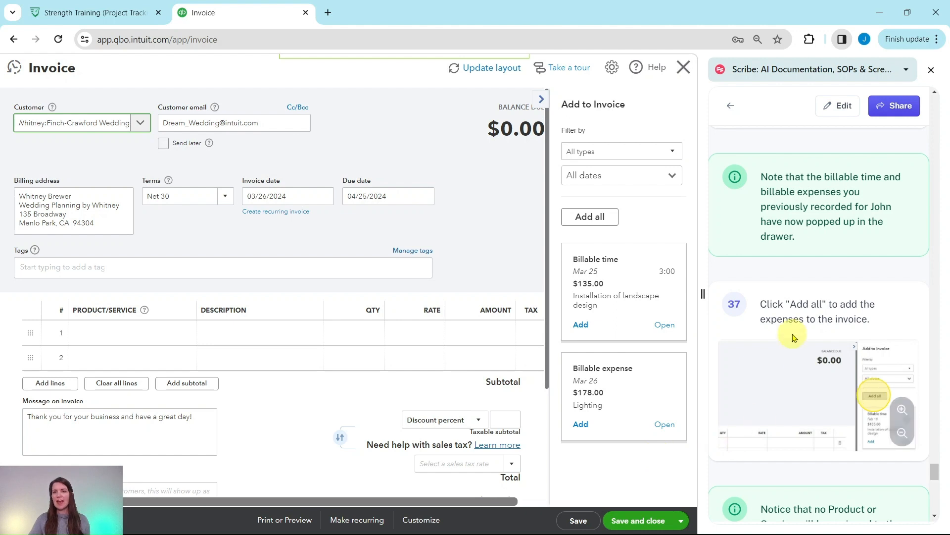
left_click(585, 220)
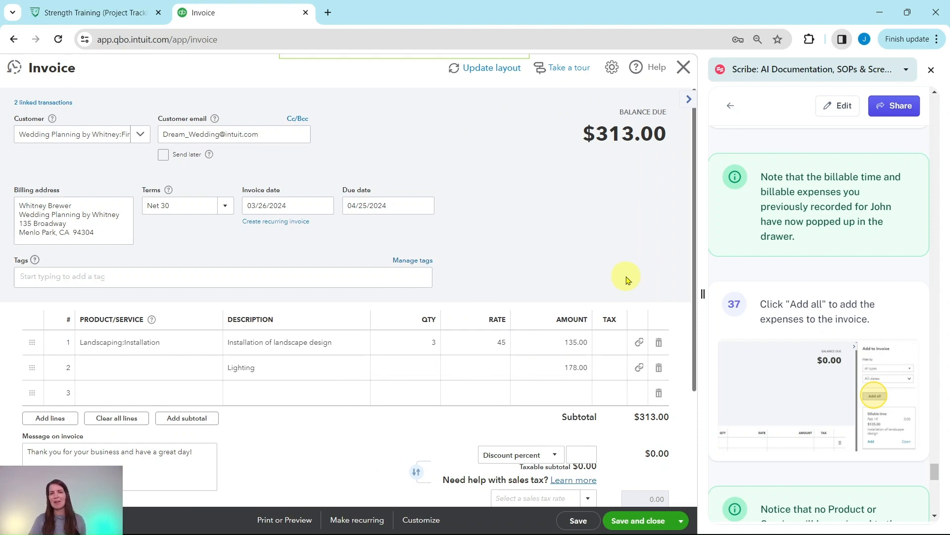
scroll(776, 294, "down", 6)
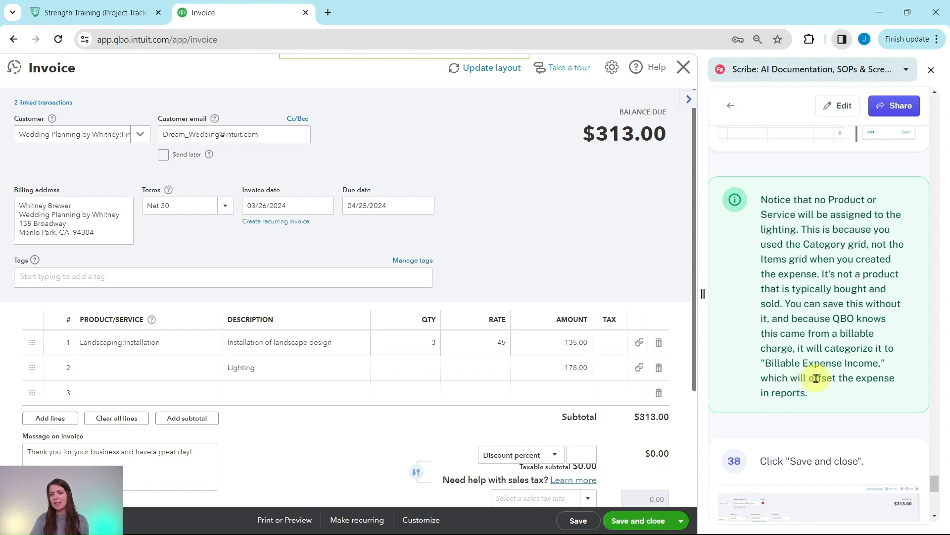
scroll(816, 377, "down", 1)
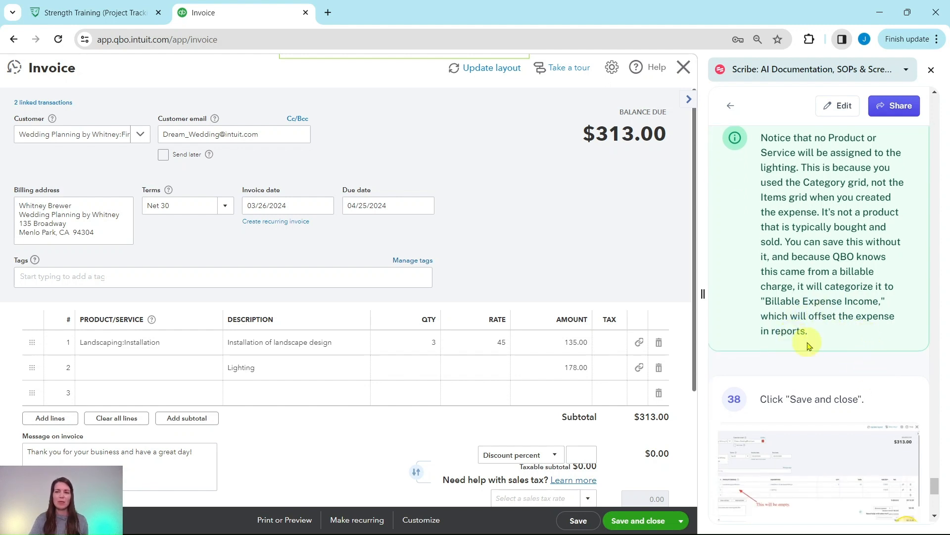
scroll(808, 345, "down", 2)
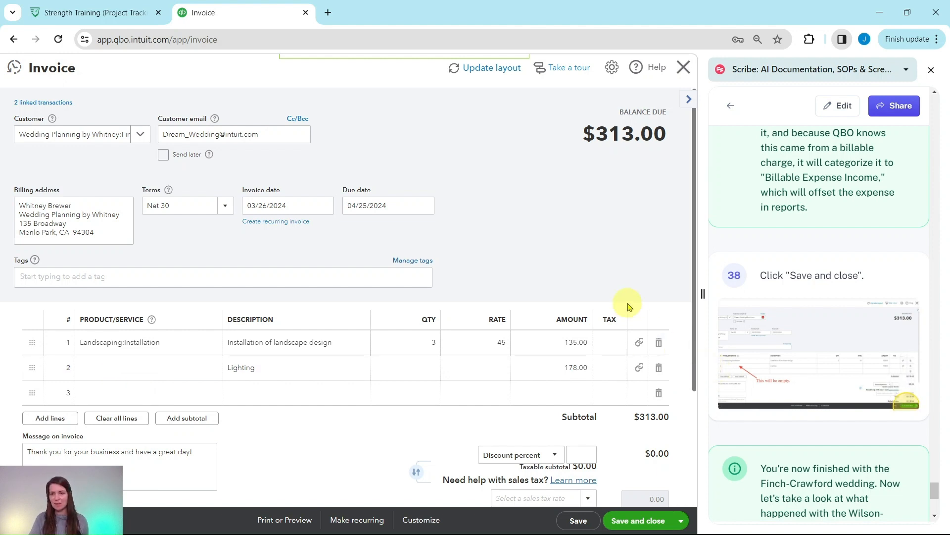
scroll(713, 292, "down", 3)
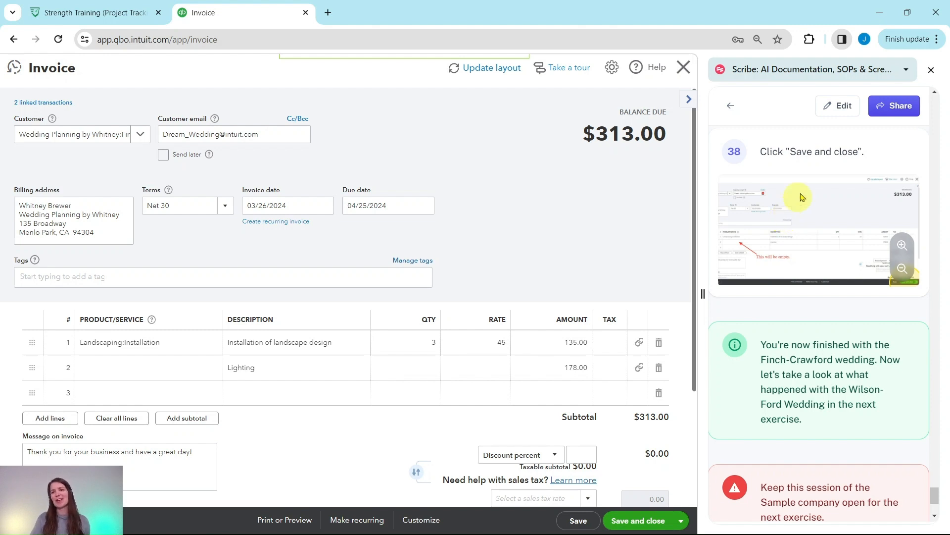
left_click(638, 520)
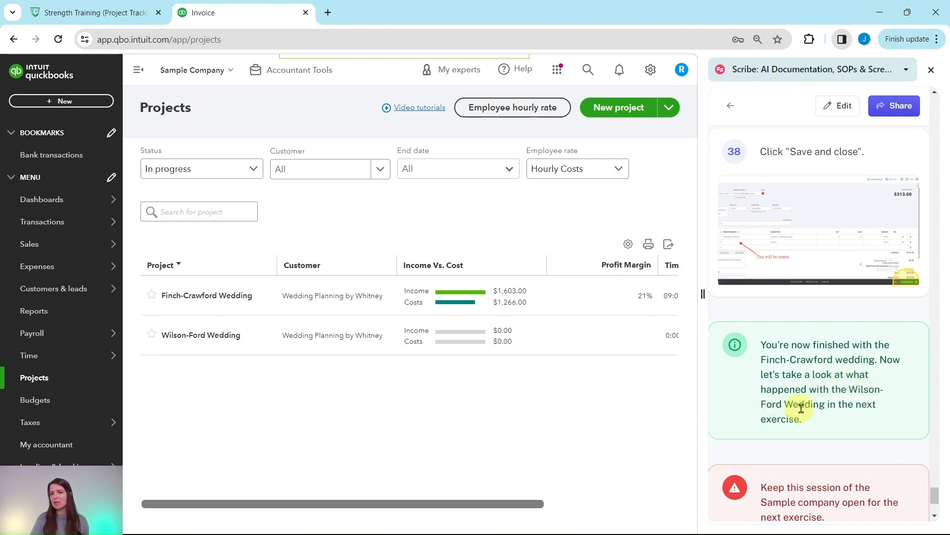
scroll(837, 381, "down", 2)
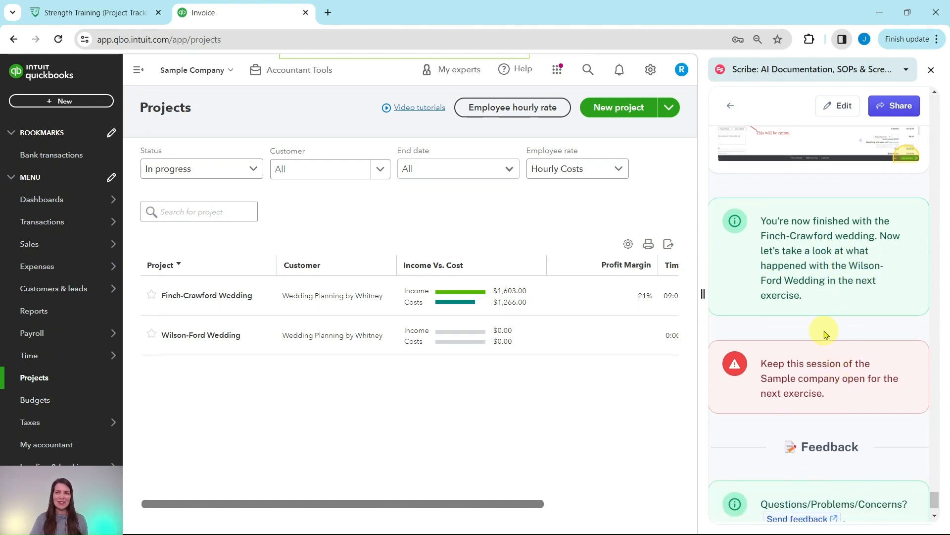